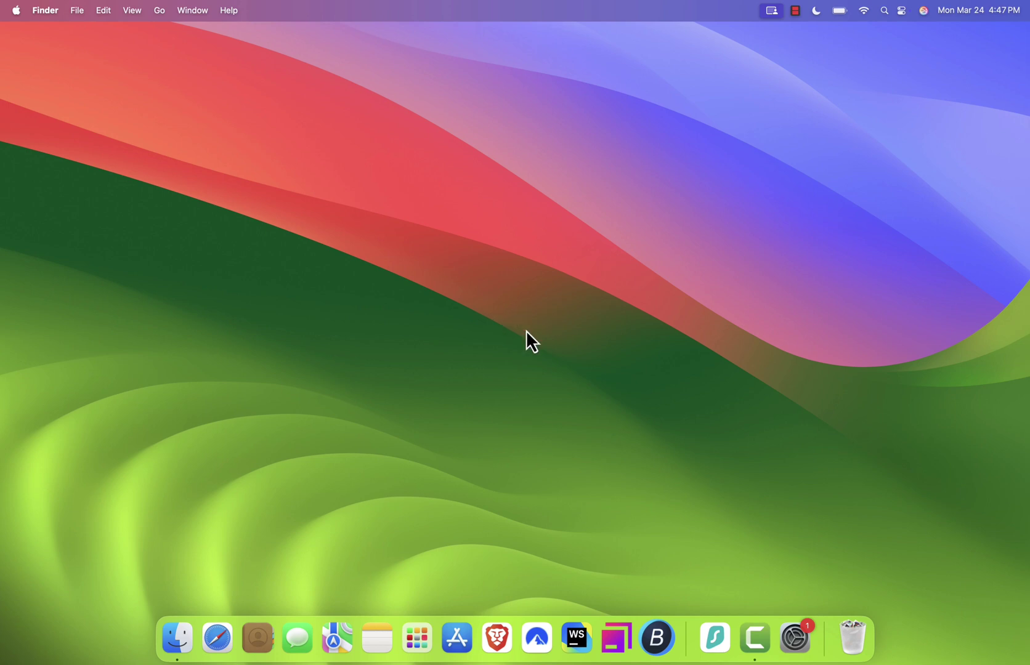
# Launch Brave from the Dock so a new browser tab is open
pyautogui.click(496, 637)
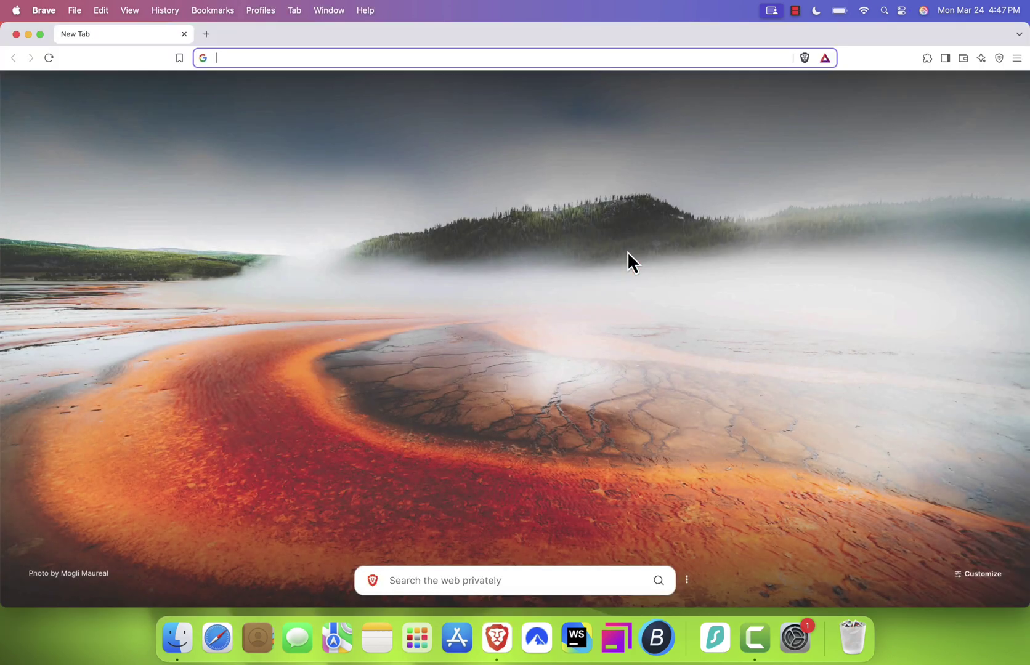
# Load skmedix.pl and go to the SKlauncher download page
pyautogui.write('skmedix.pl')
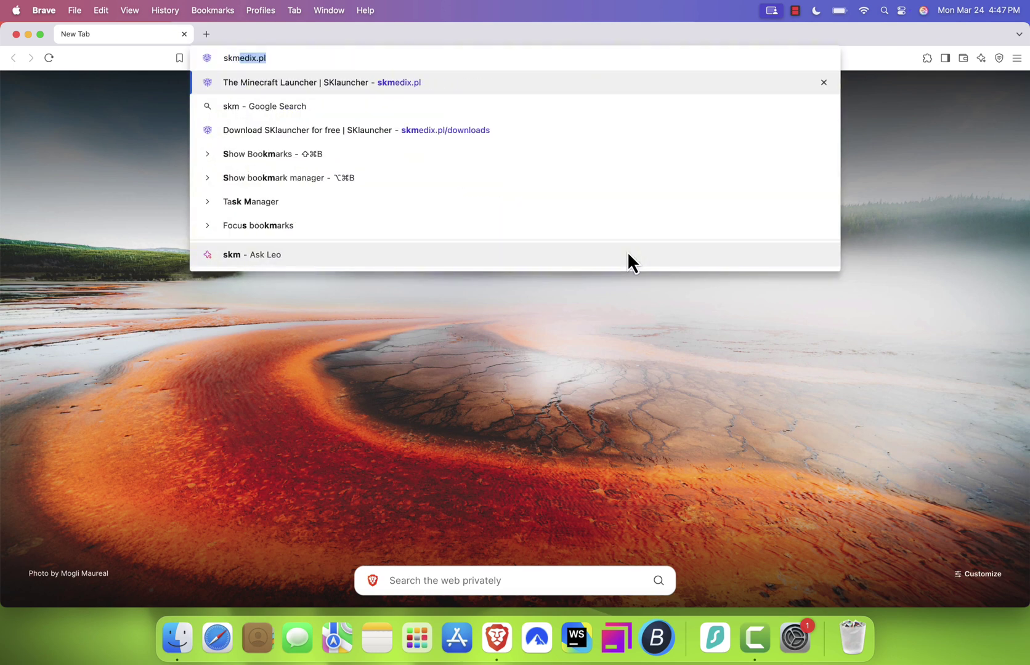
pyautogui.press('Return')
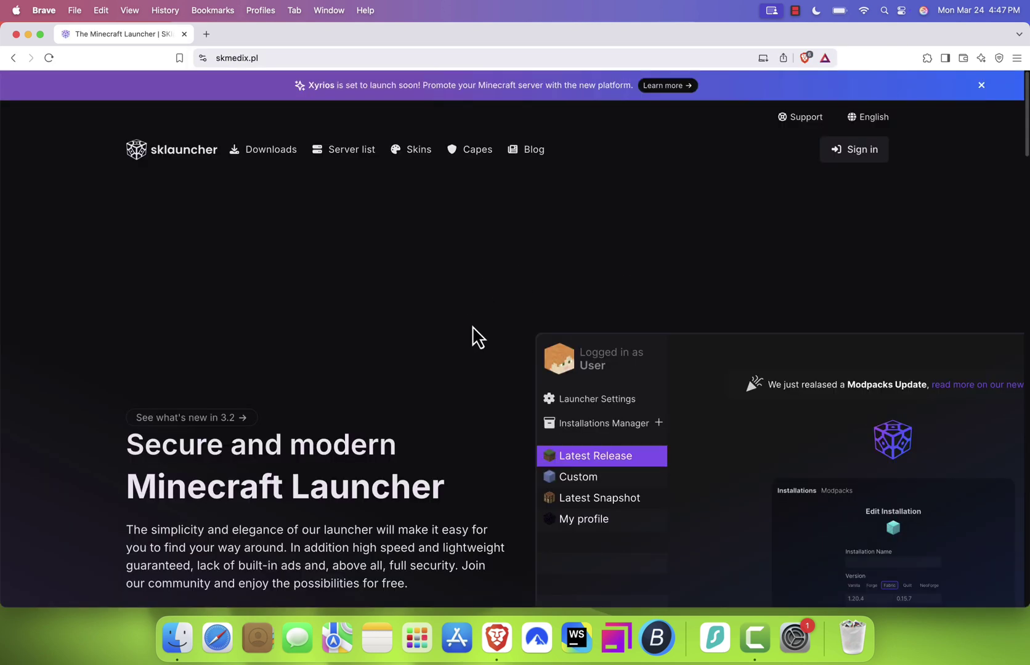
pyautogui.click(311, 57)
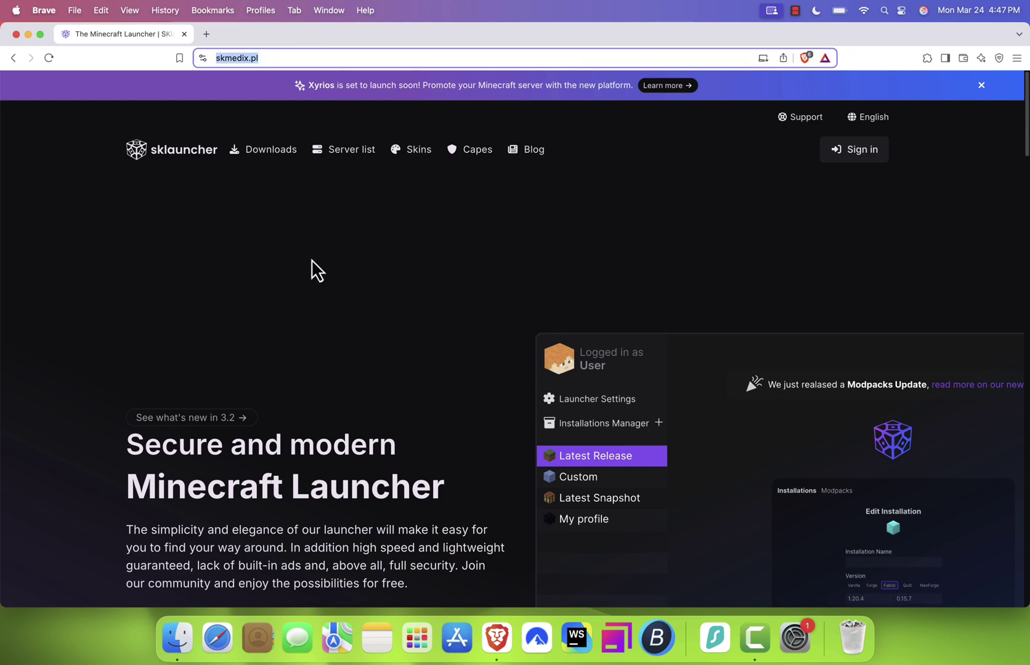
pyautogui.scroll(-3, 395, 465)
pyautogui.scroll(1, 395, 466)
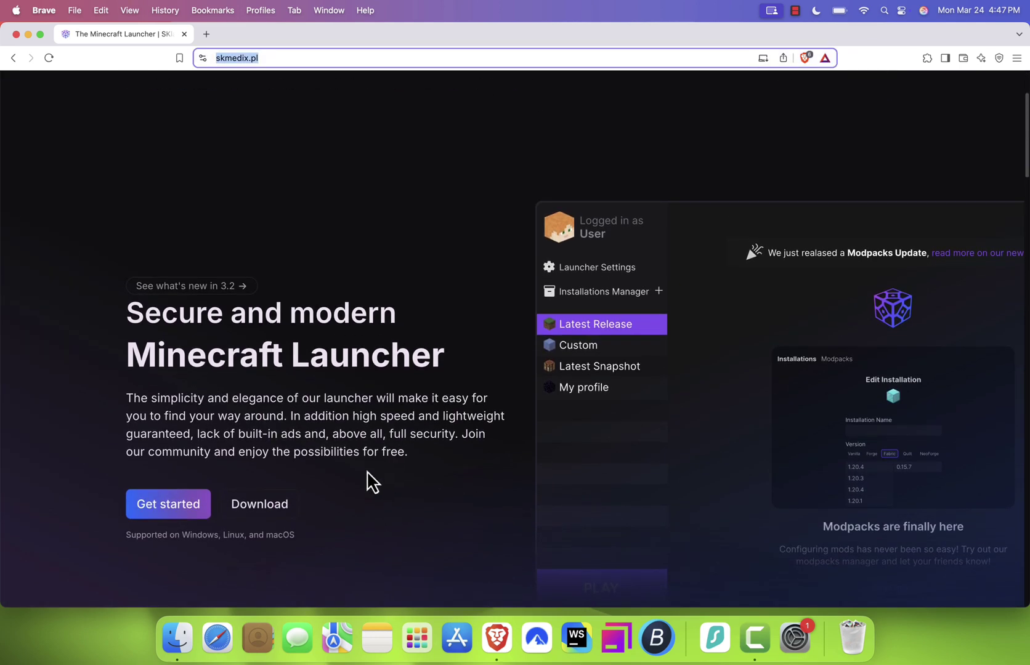
pyautogui.click(270, 511)
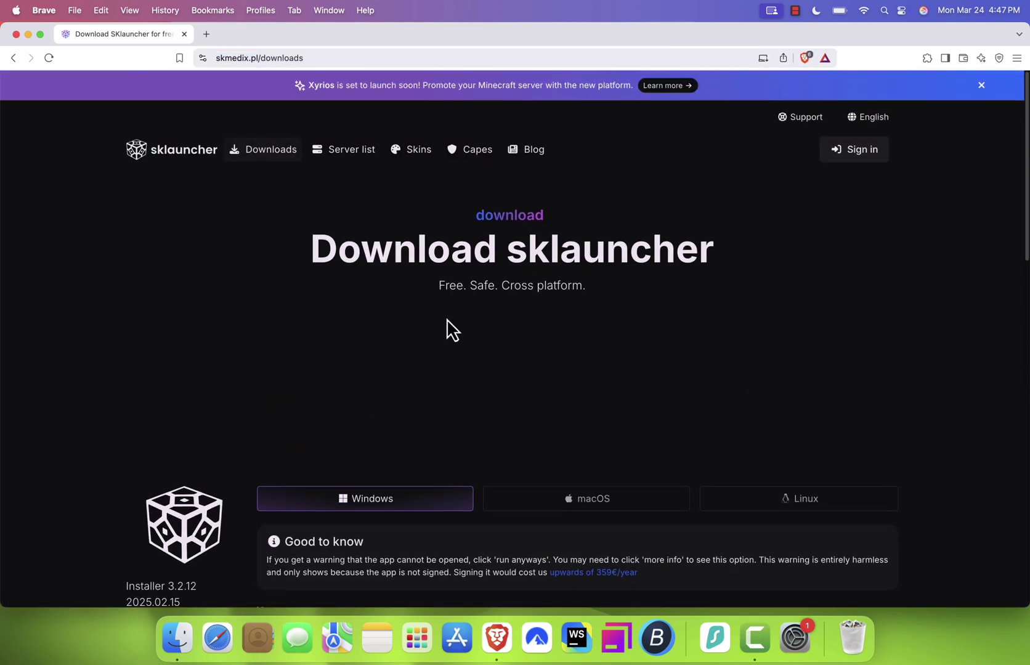
# Save the macOS SKlauncher-3.2.12.jar to Downloads and view Brave's recent downloads
pyautogui.scroll(-5, 448, 329)
pyautogui.scroll(-3, 448, 324)
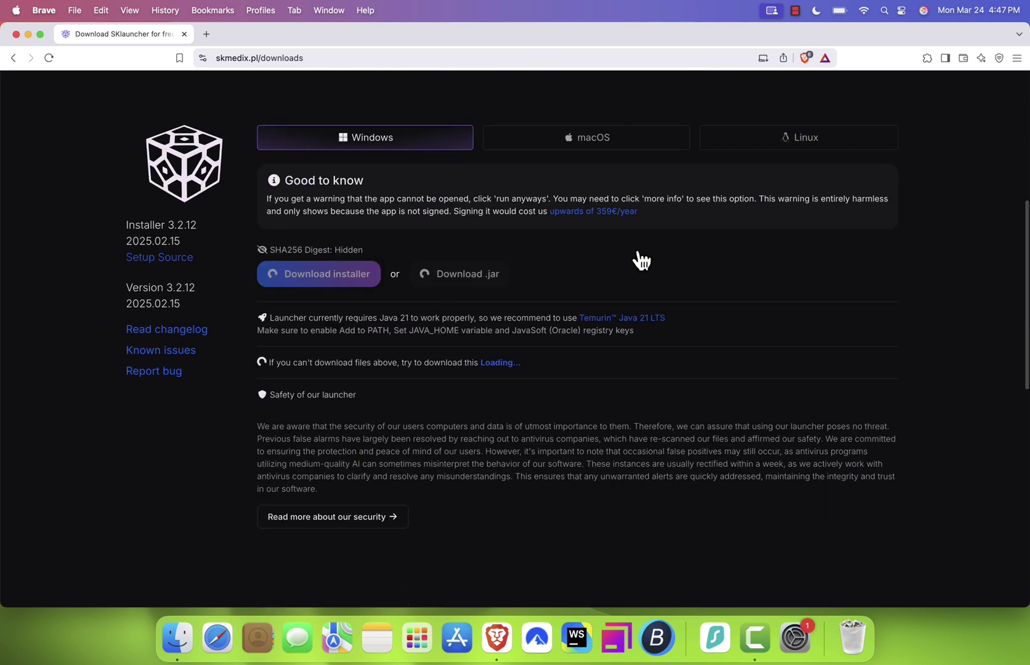
pyautogui.click(586, 152)
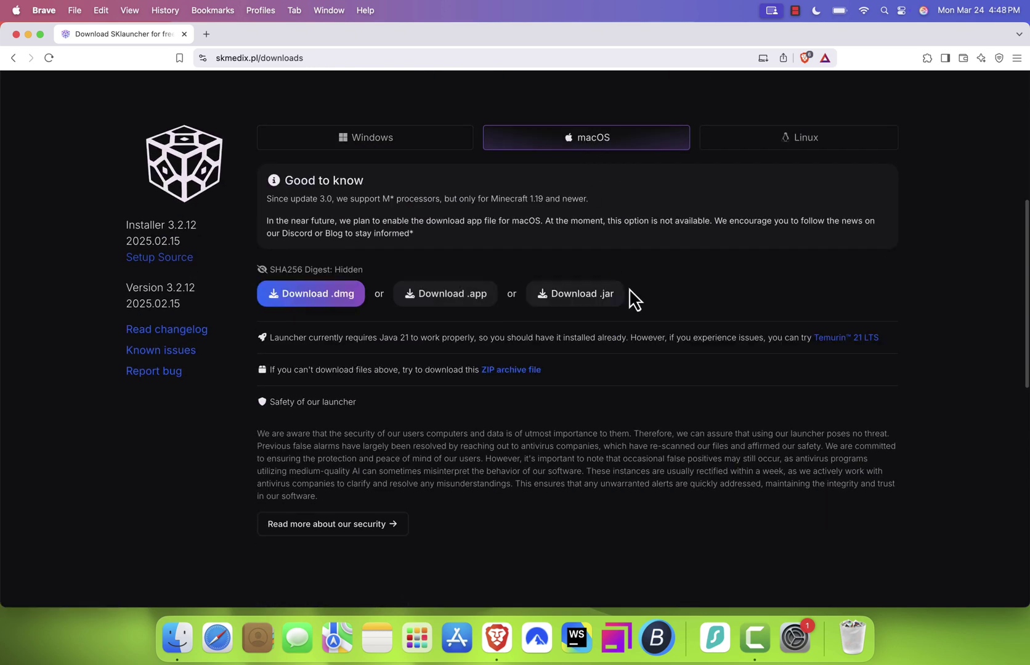
pyautogui.click(596, 300)
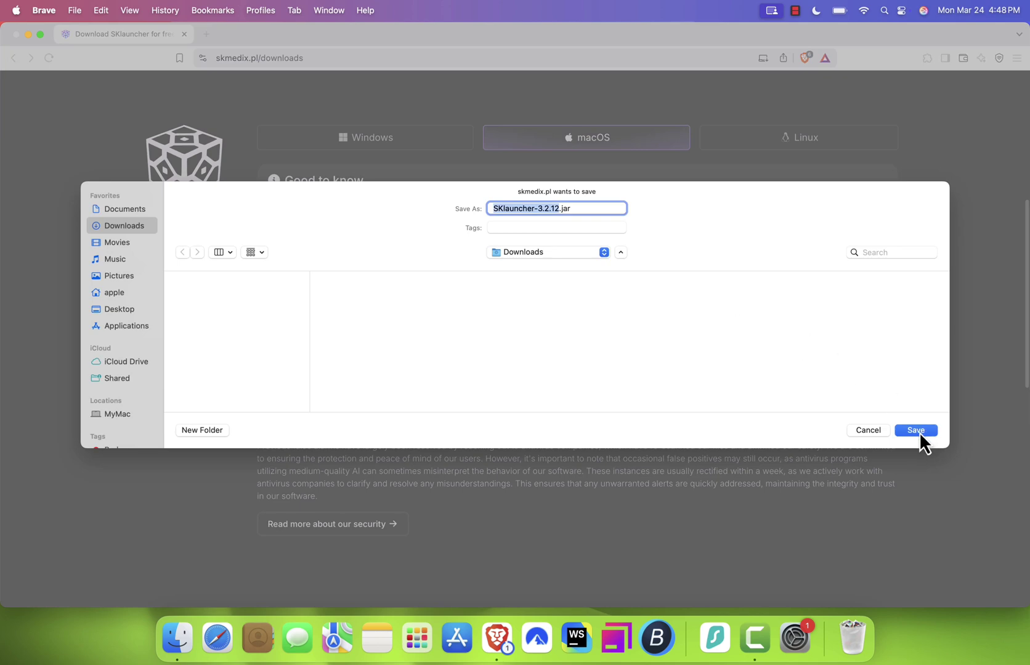
pyautogui.click(919, 431)
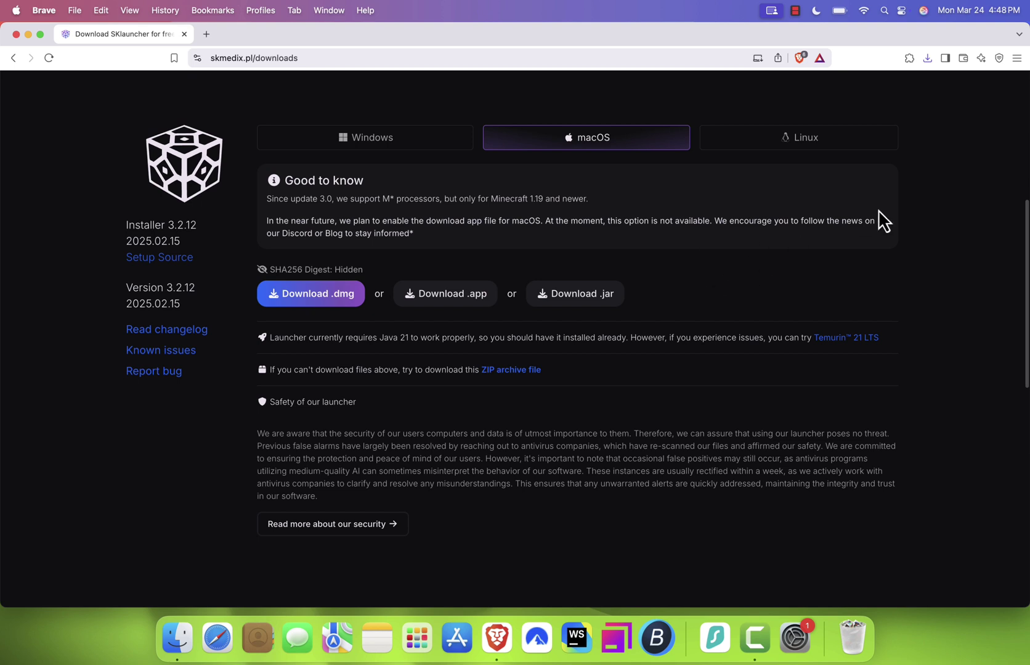
pyautogui.click(927, 59)
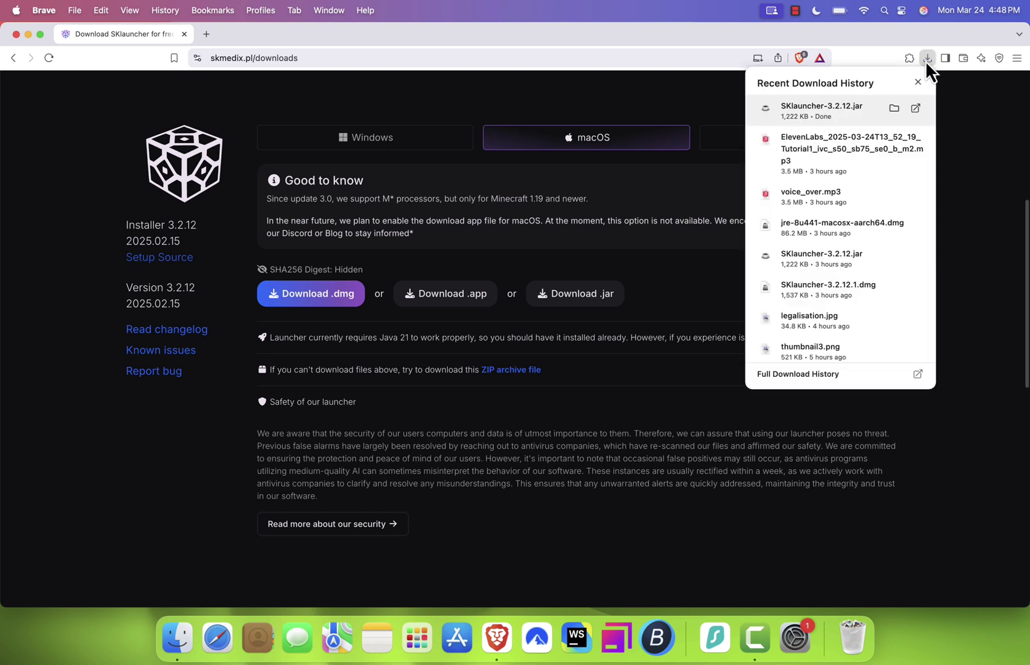
# Reveal SKlauncher-3.2.12.jar in Downloads and drag it into Applications
pyautogui.click(895, 109)
pyautogui.doubleClick(192, 36)
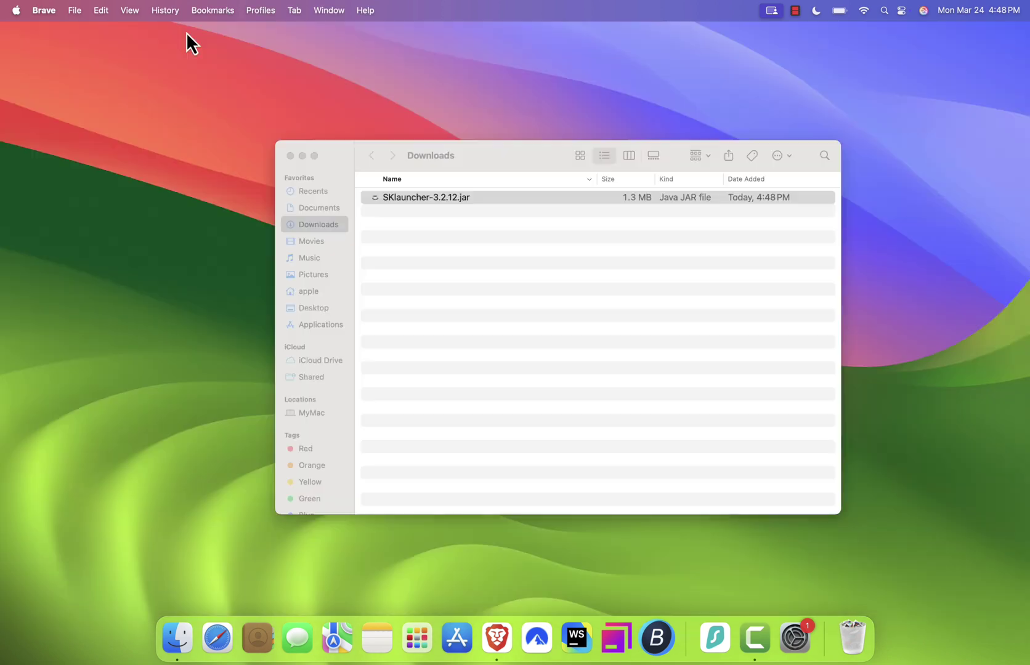
pyautogui.click(508, 264)
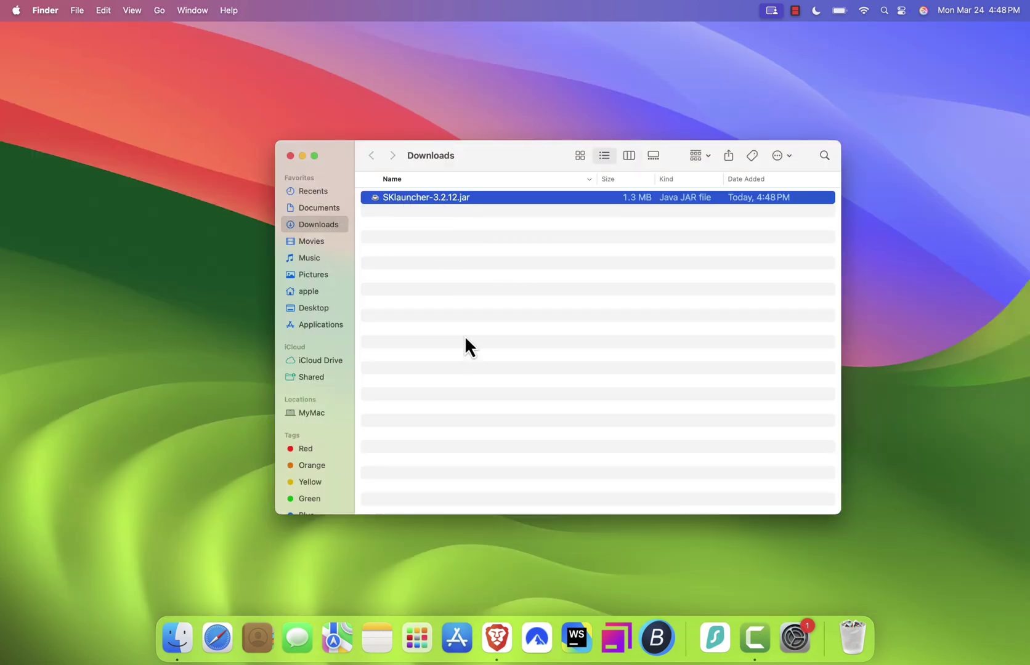
pyautogui.moveTo(410, 197); pyautogui.dragTo(314, 326)
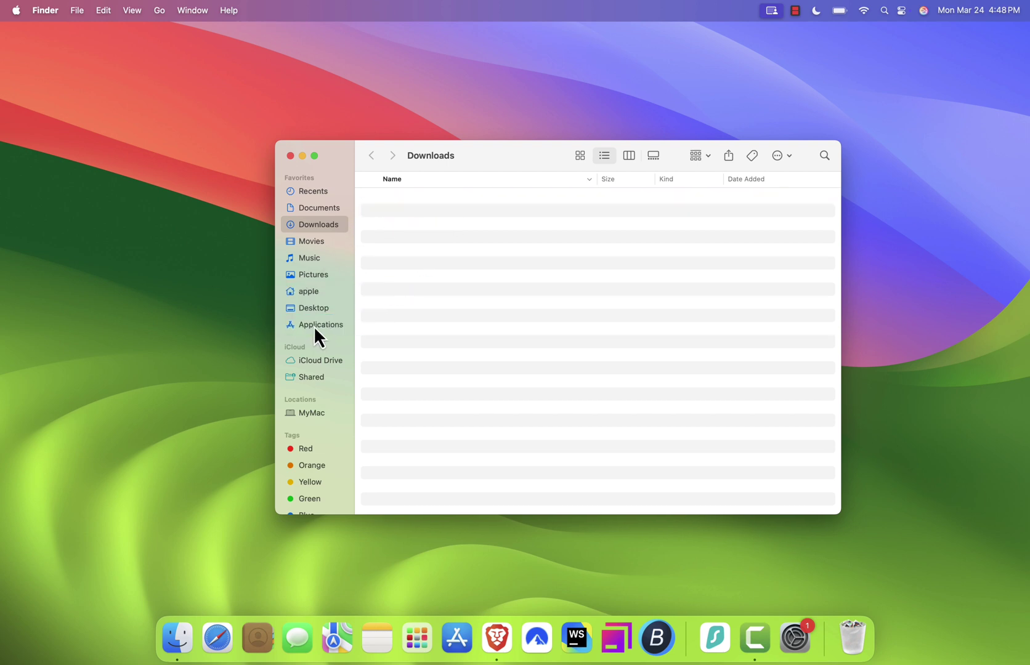
# Browse the Applications folder to confirm the jar is there, then reopen Brave
pyautogui.click(314, 326)
pyautogui.scroll(-10, 682, 452)
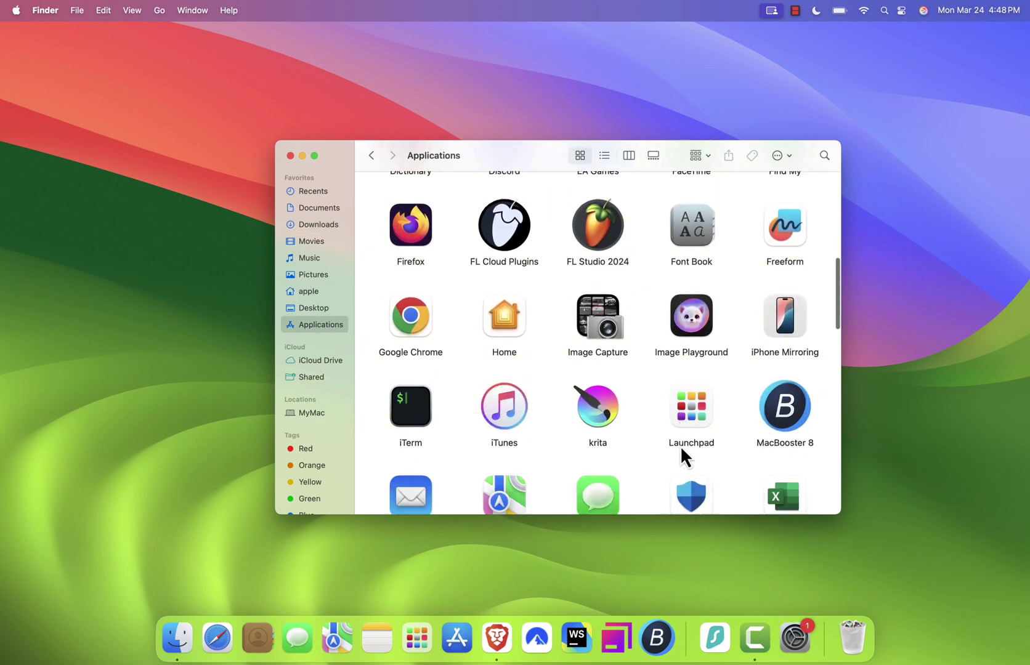
pyautogui.scroll(-5, 681, 445)
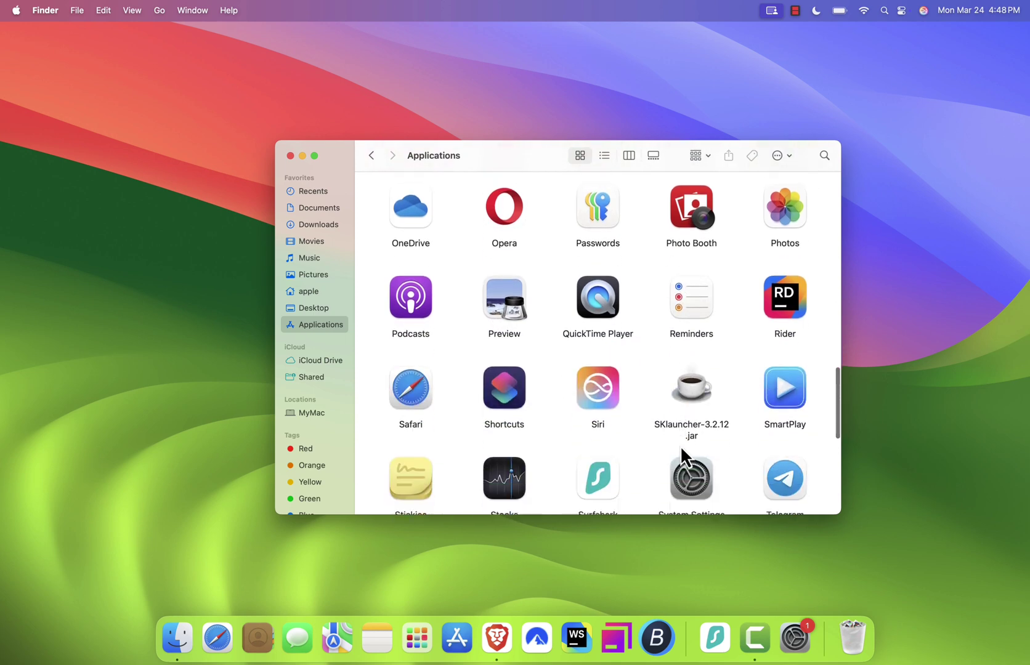
pyautogui.scroll(-1, 684, 407)
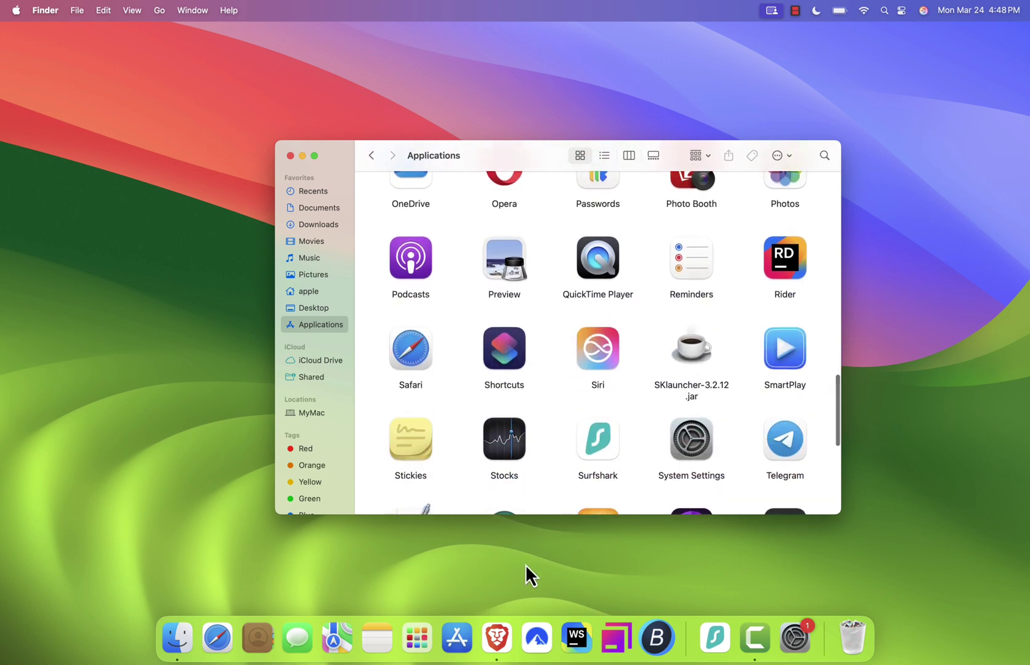
pyautogui.click(497, 653)
# Search Java for macOS and save the ARM64 installer jre-8u441-macosx-aarch64.dmg
pyautogui.write('Jav')
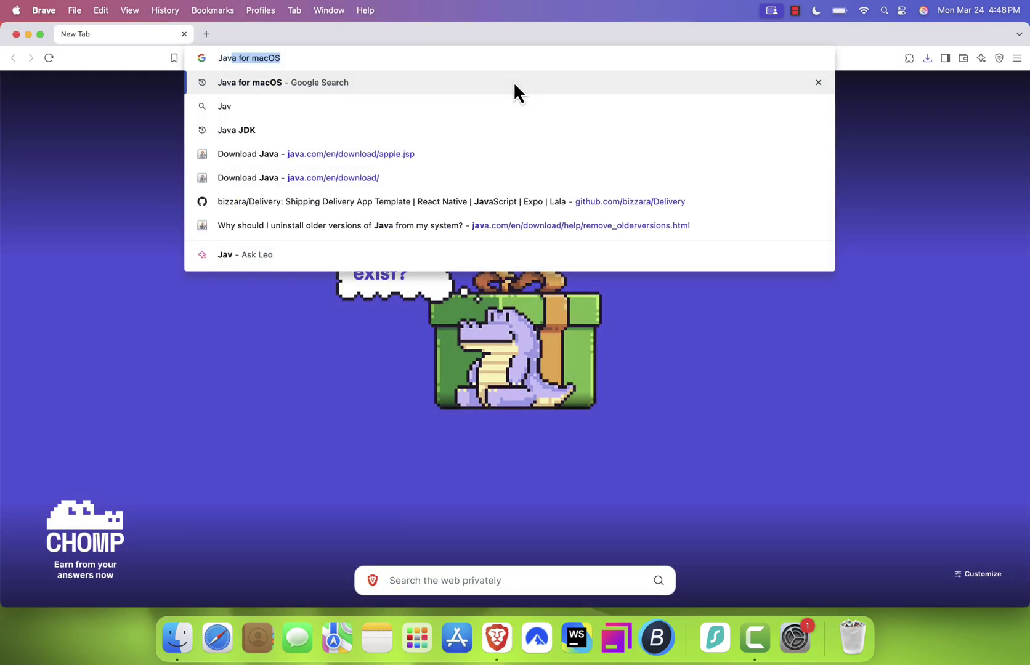
pyautogui.press('Return')
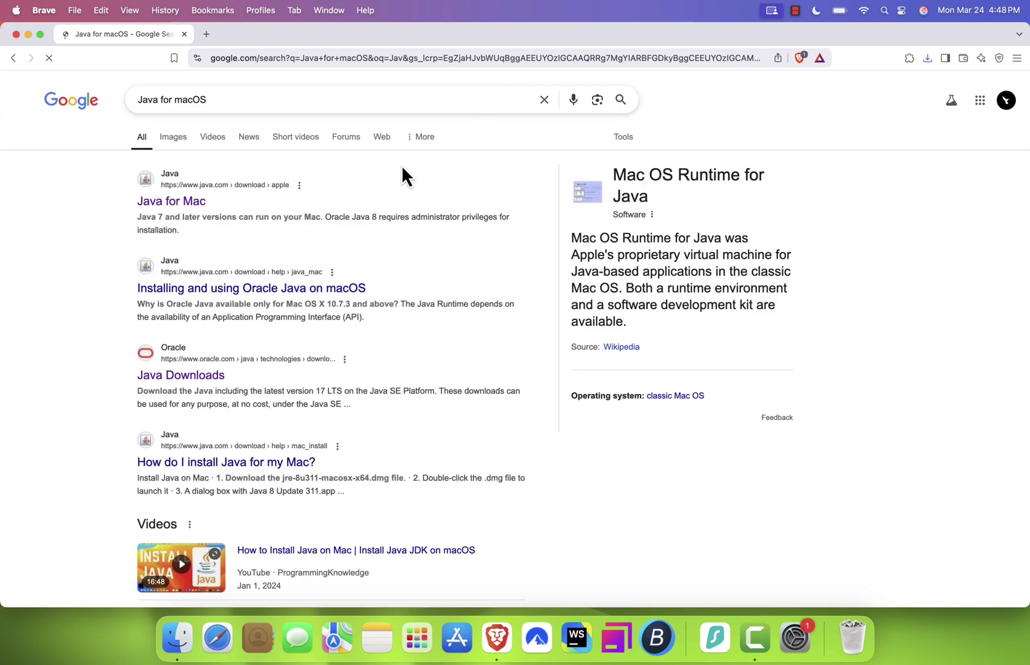
pyautogui.click(179, 211)
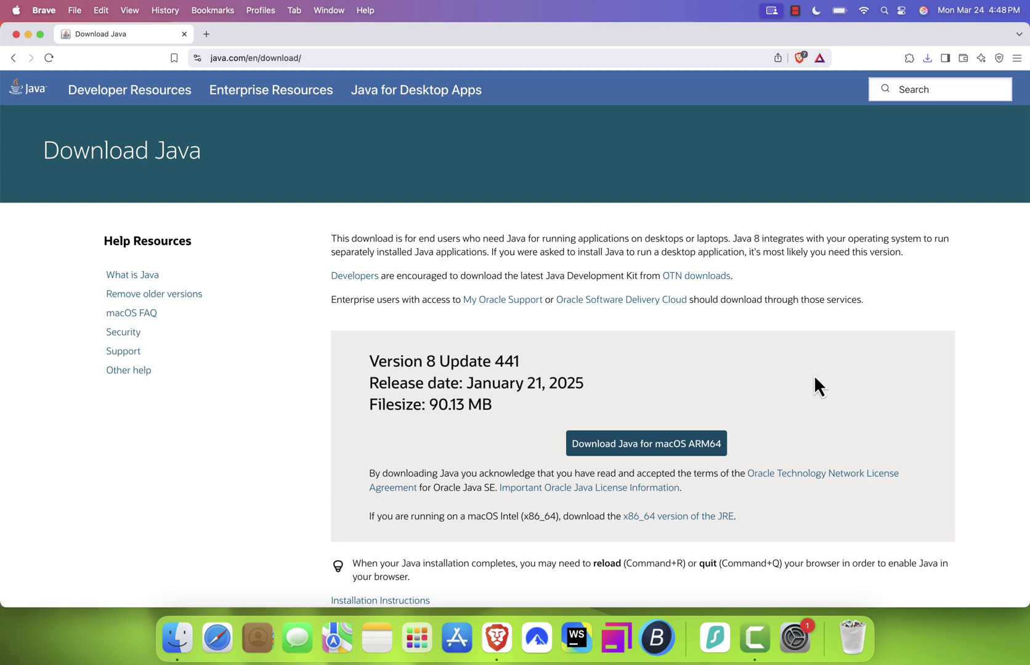
pyautogui.click(642, 450)
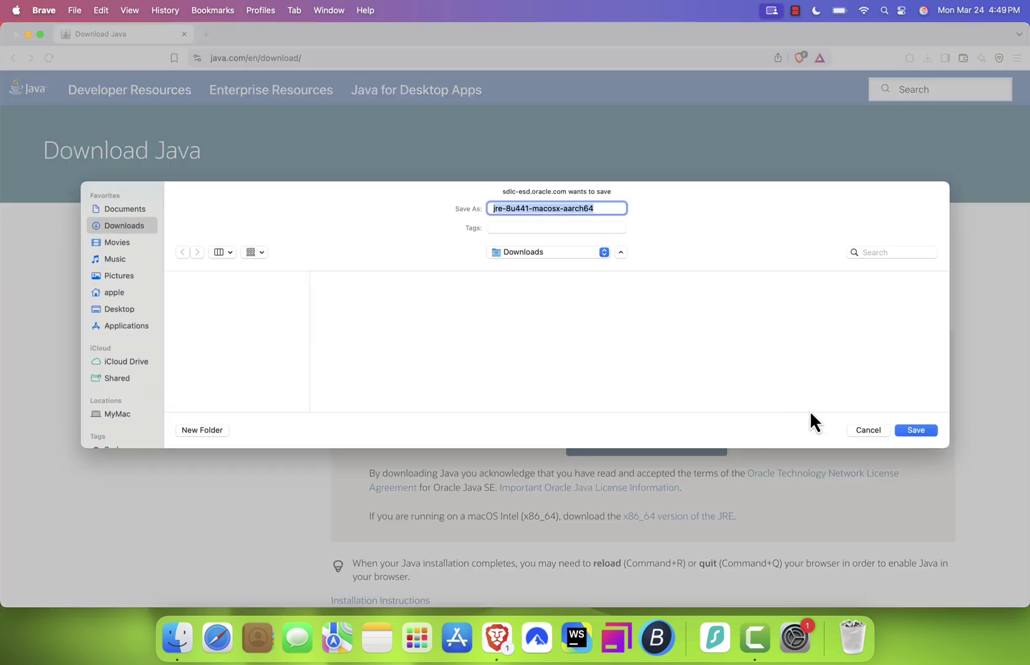
pyautogui.click(916, 431)
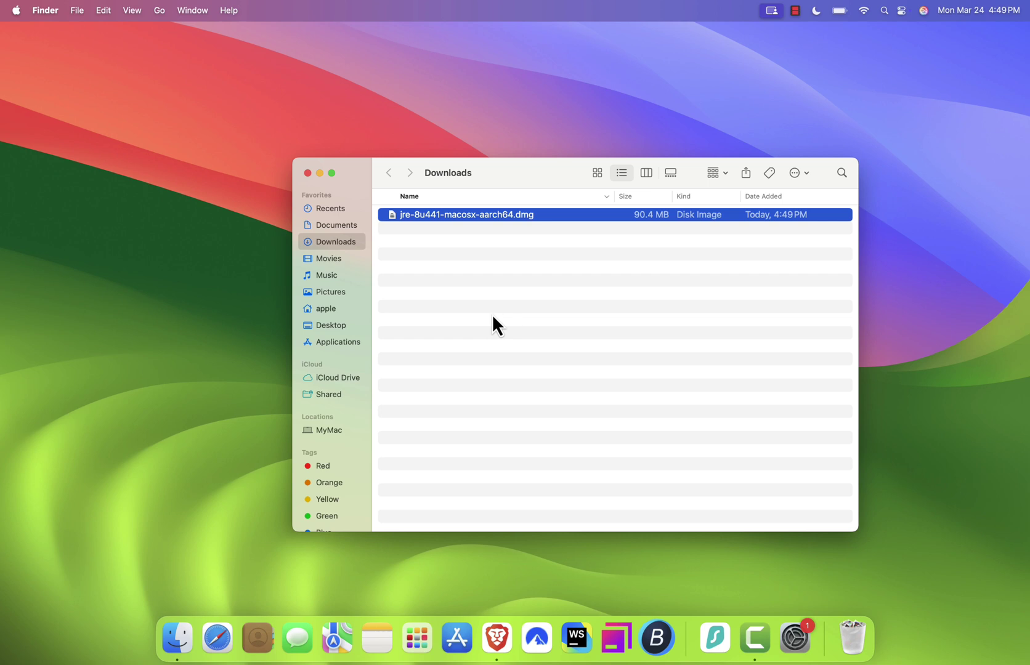
# Open the Java disk image and install Java 8 Update 441, entering the account password
pyautogui.click(487, 307)
pyautogui.doubleClick(469, 213)
pyautogui.doubleClick(375, 230)
pyautogui.click(338, 405)
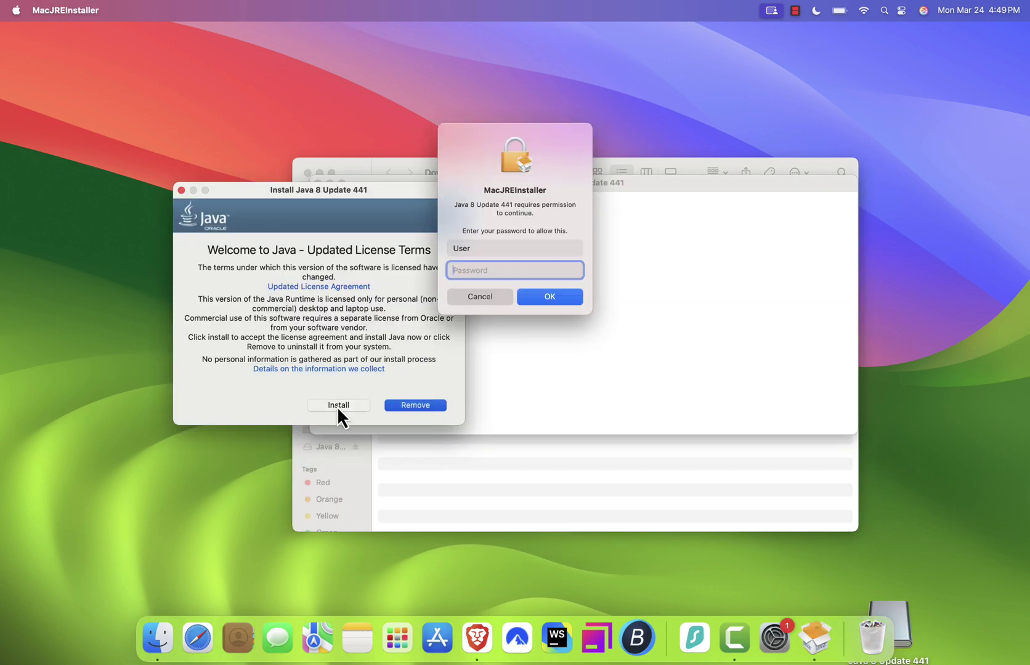
pyautogui.write('•••••')
pyautogui.press('Return')
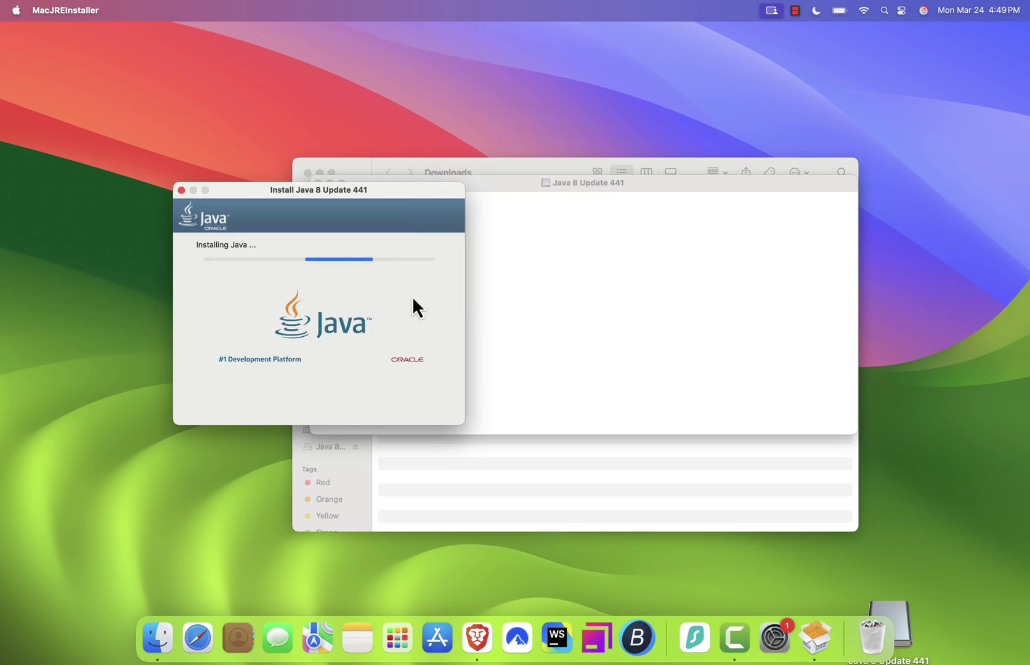
# Close the finished installer and disk window, then eject the Java disk image
pyautogui.click(423, 405)
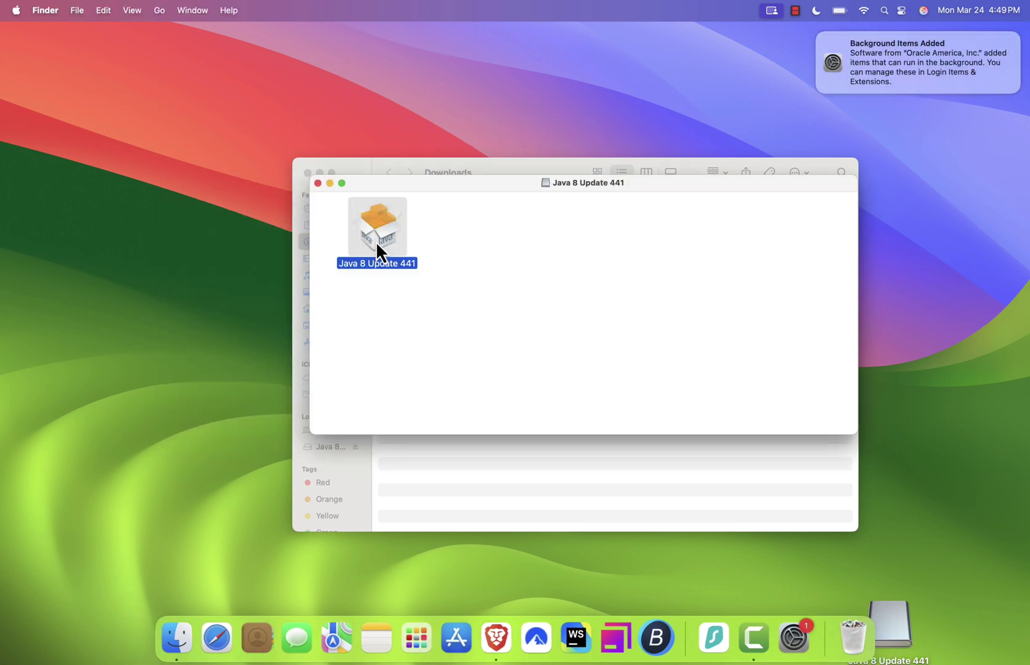
pyautogui.click(318, 184)
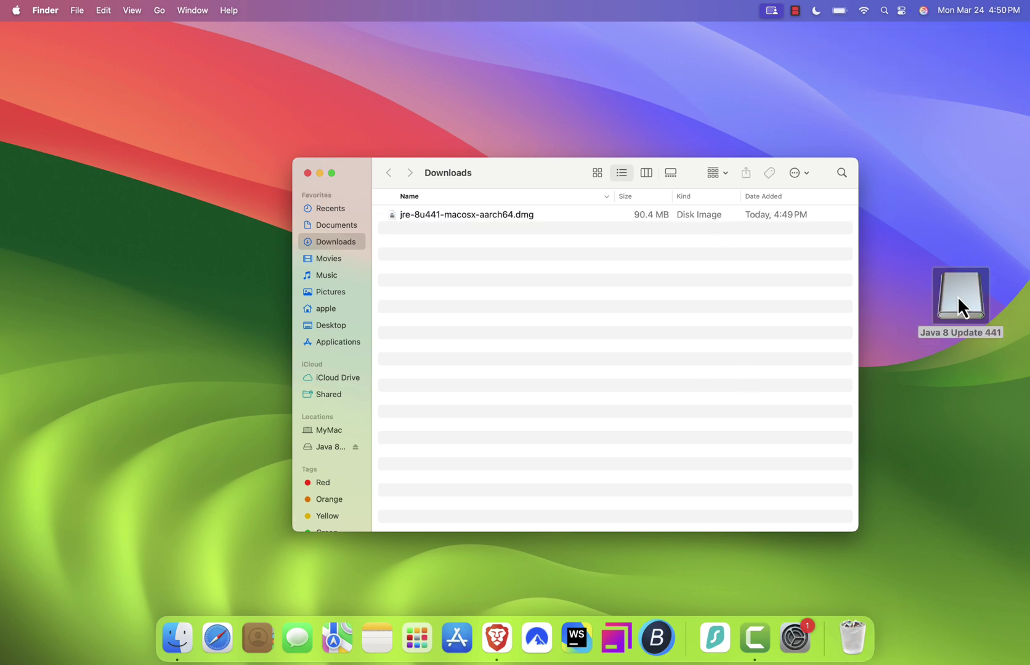
pyautogui.moveTo(959, 299); pyautogui.dragTo(856, 625)
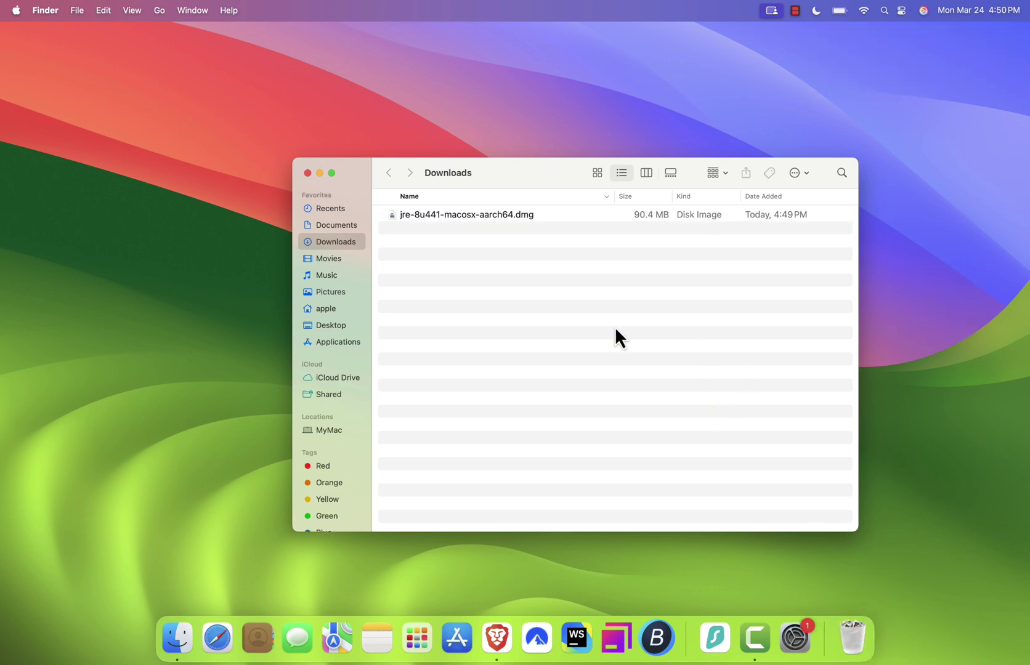
# Try launching SKlauncher-3.2.12.jar from Applications and dismiss the unverified-developer warning
pyautogui.click(355, 344)
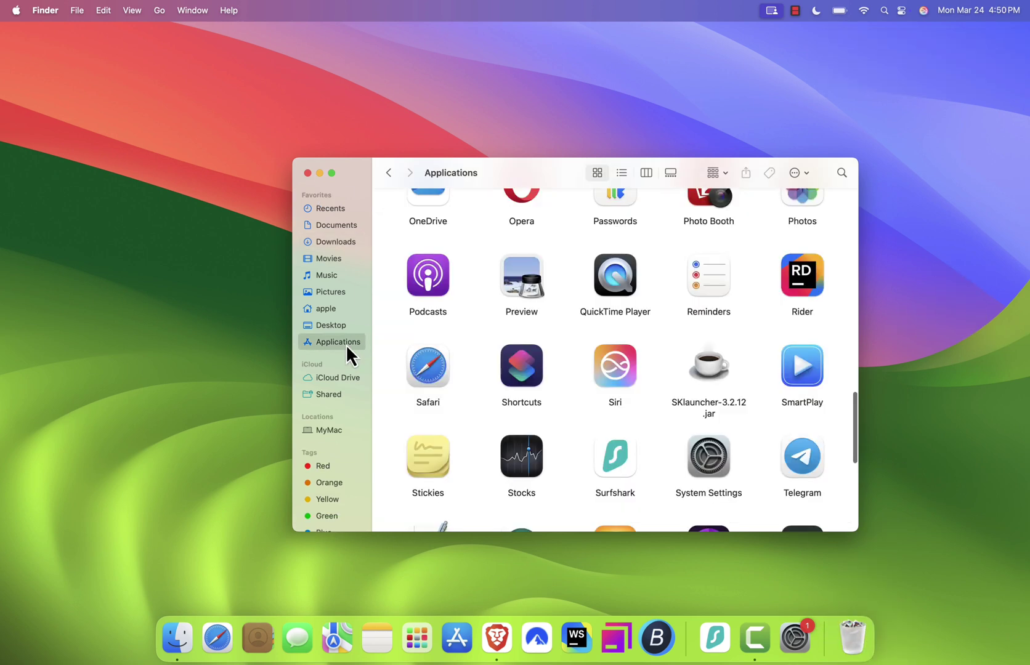
pyautogui.doubleClick(706, 369)
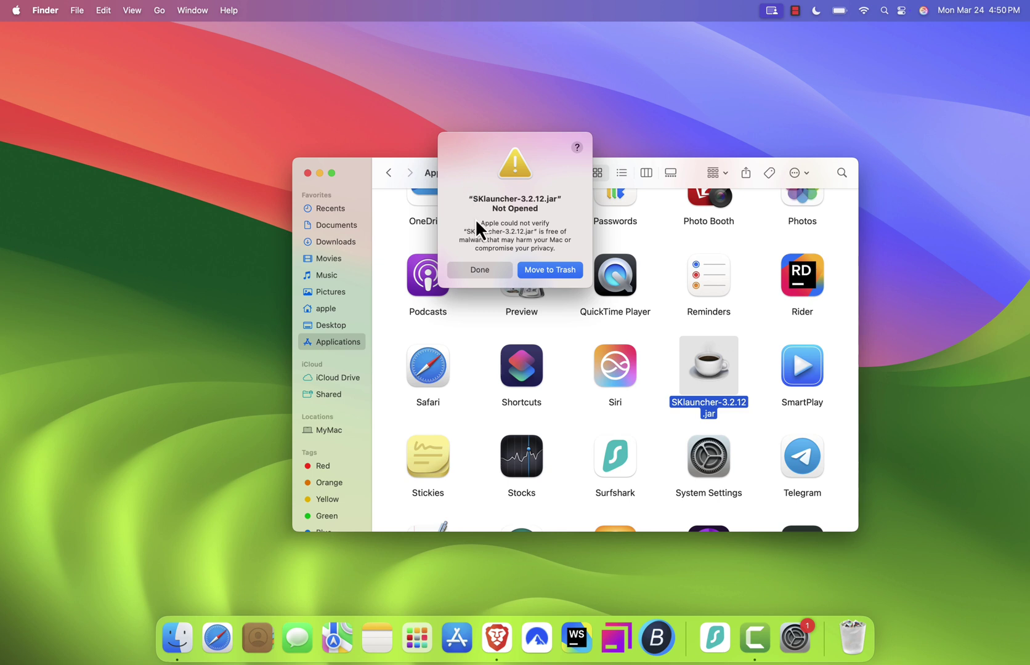
pyautogui.moveTo(479, 224); pyautogui.dragTo(561, 248)
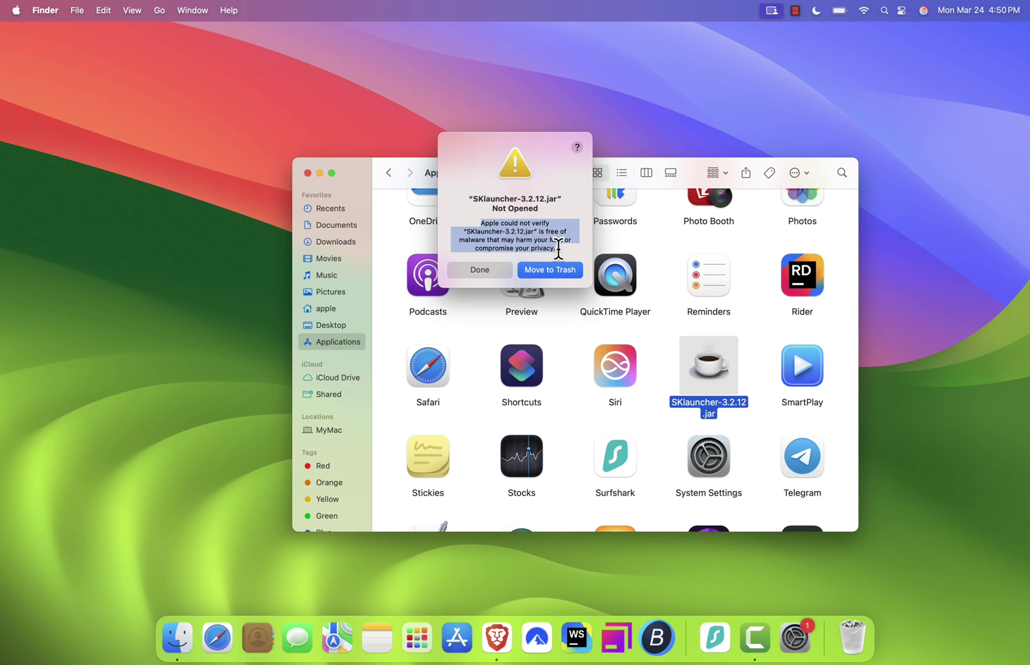
pyautogui.click(490, 270)
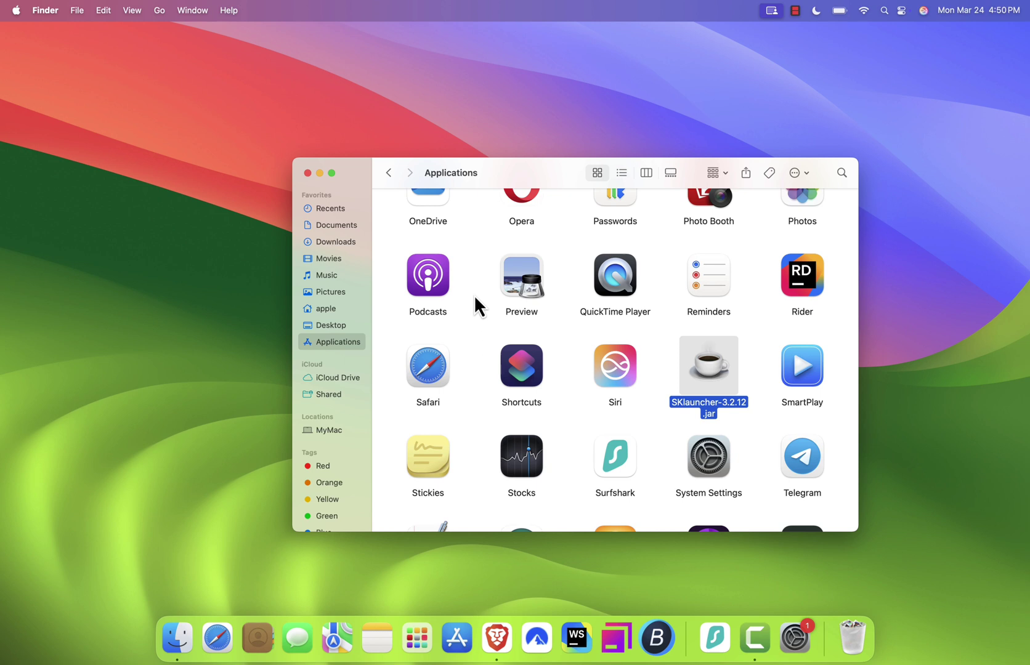
# Open System Settings from the Apple menu to the Privacy & Security pane
pyautogui.click(15, 10)
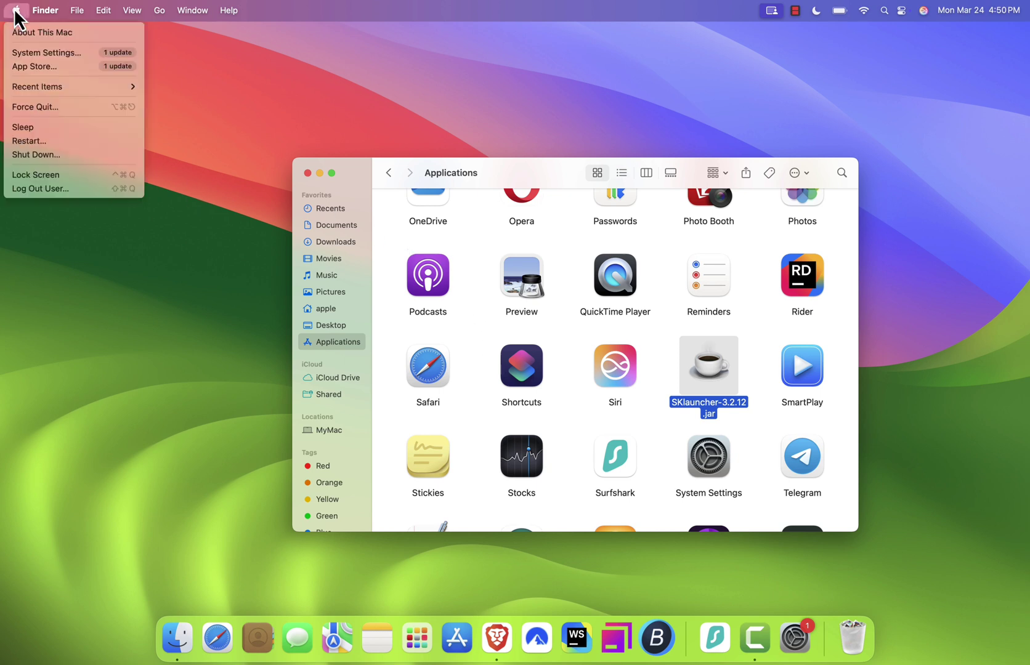
pyautogui.click(33, 53)
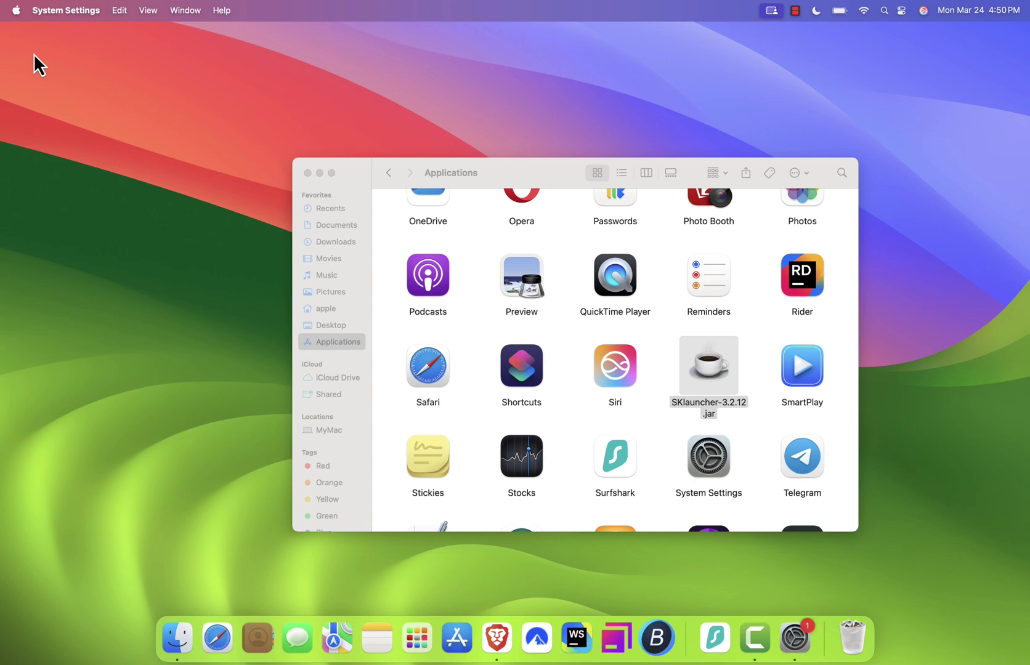
pyautogui.scroll(-5, 424, 421)
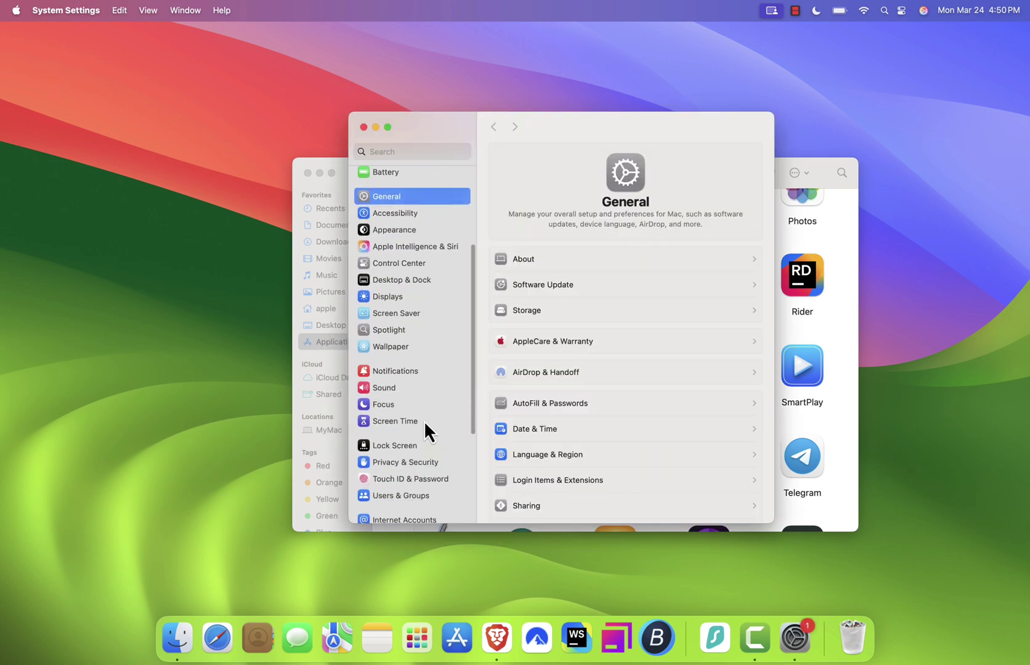
pyautogui.click(422, 409)
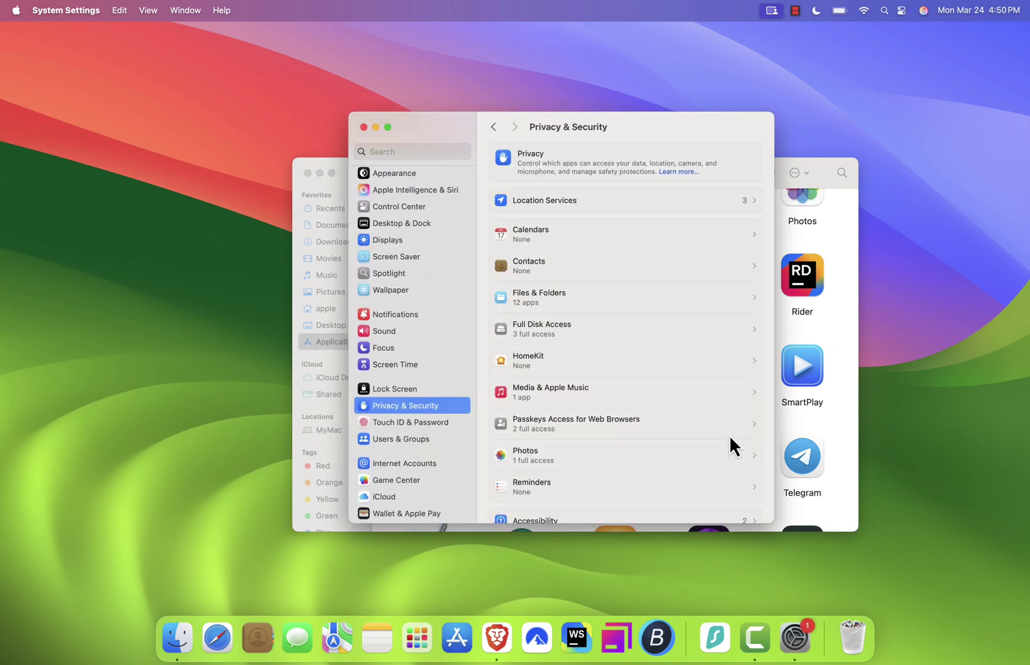
pyautogui.scroll(-15, 731, 438)
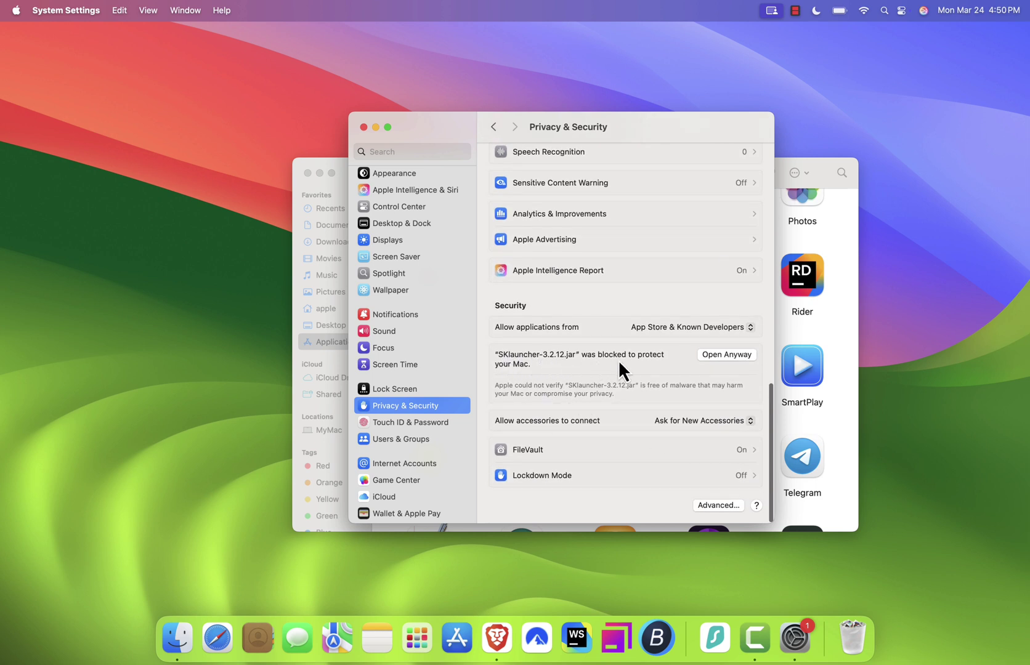
# Approve SKlauncher-3.2.12.jar with Open Anyway, confirming with the administrator password
pyautogui.click(724, 354)
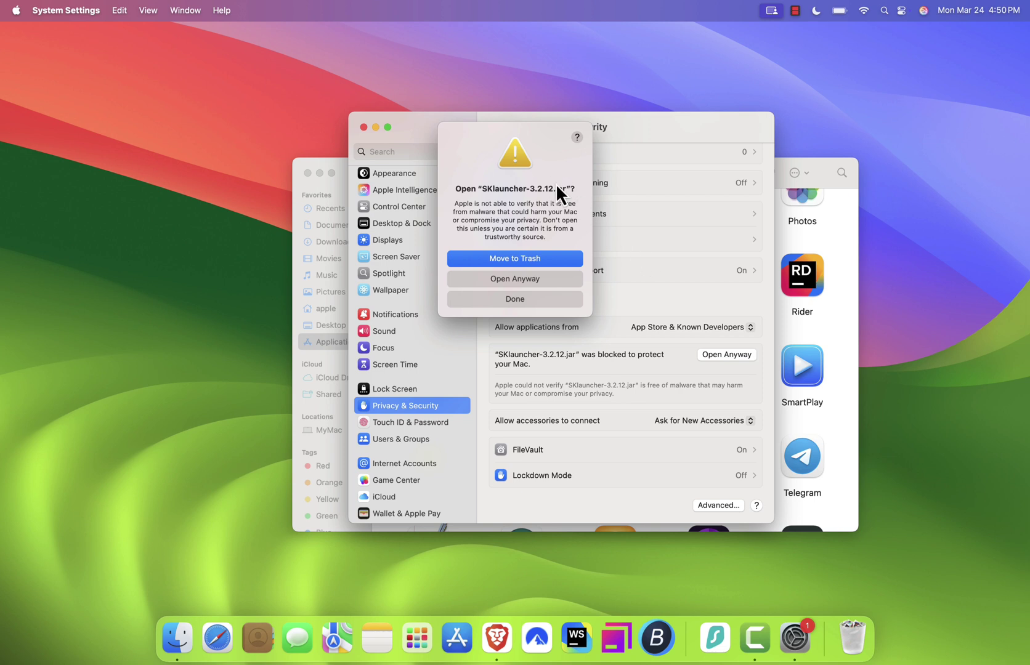
pyautogui.click(551, 281)
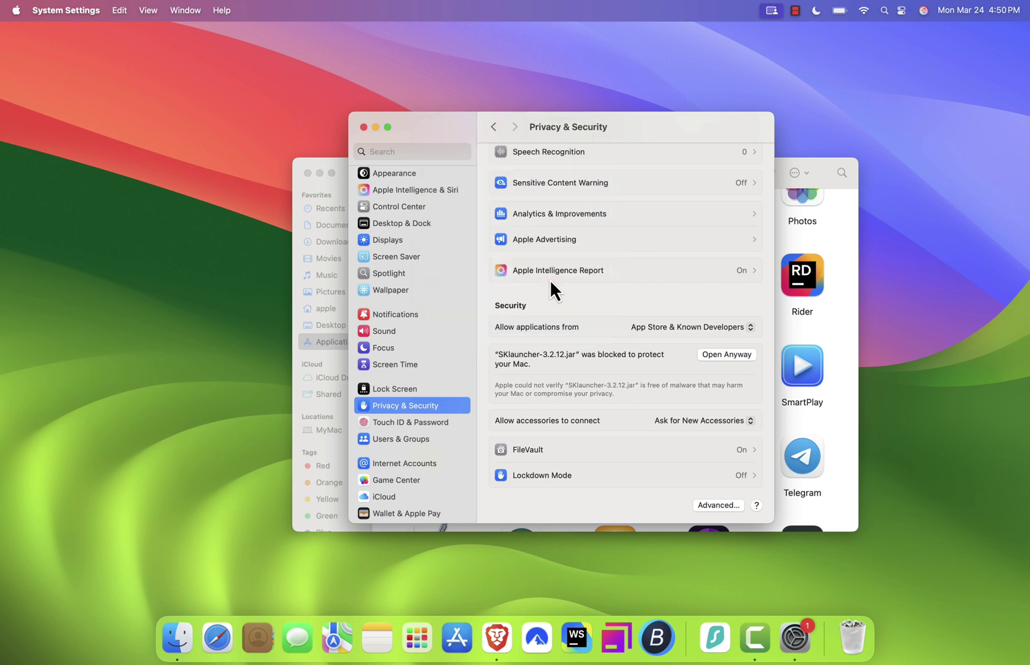
pyautogui.write('•••••')
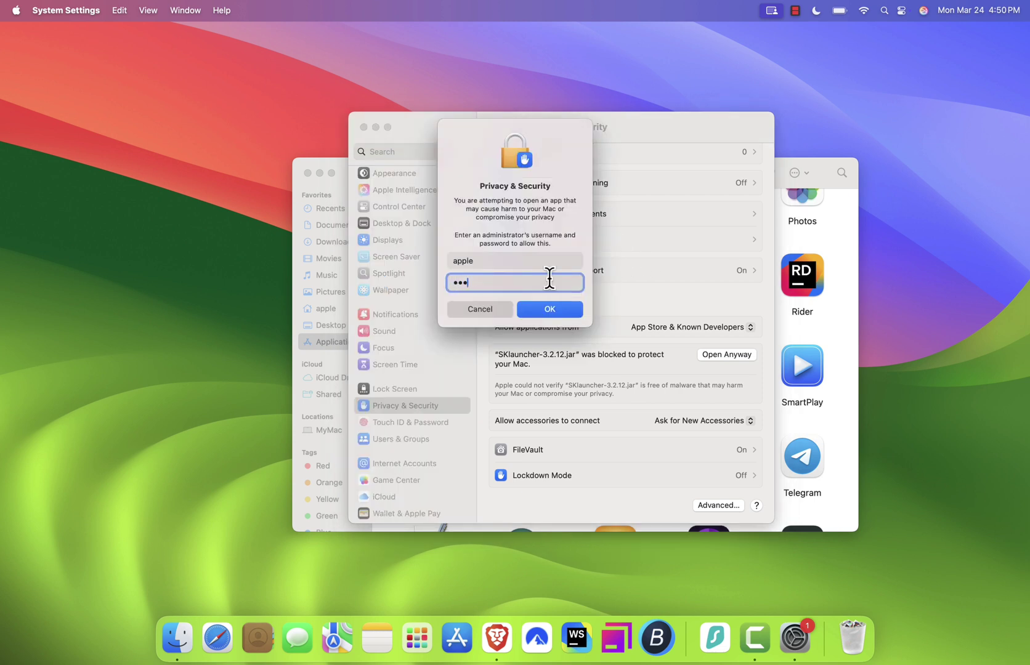
pyautogui.press('Return')
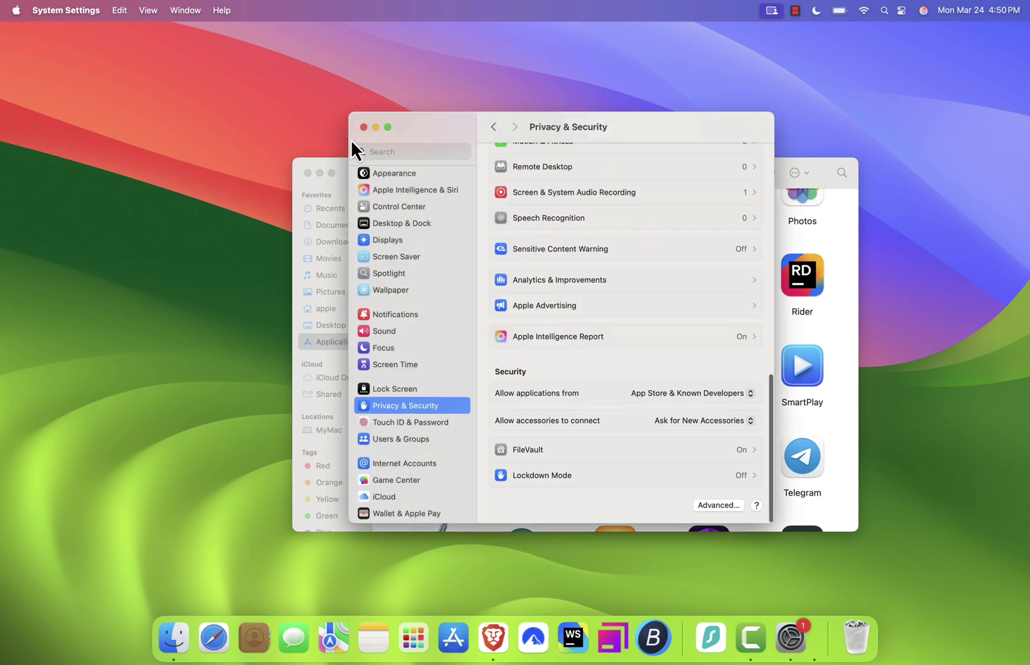
pyautogui.click(376, 127)
# Dismiss the unsupported Java 23.0.1 warning and choose Login with Microsoft
pyautogui.click(319, 174)
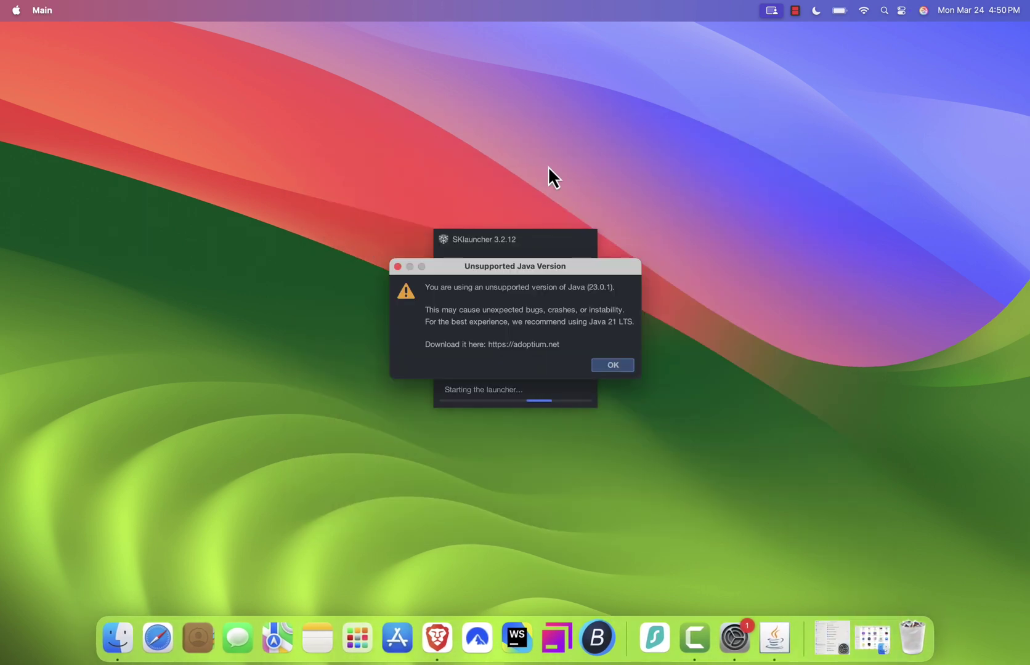
pyautogui.click(612, 365)
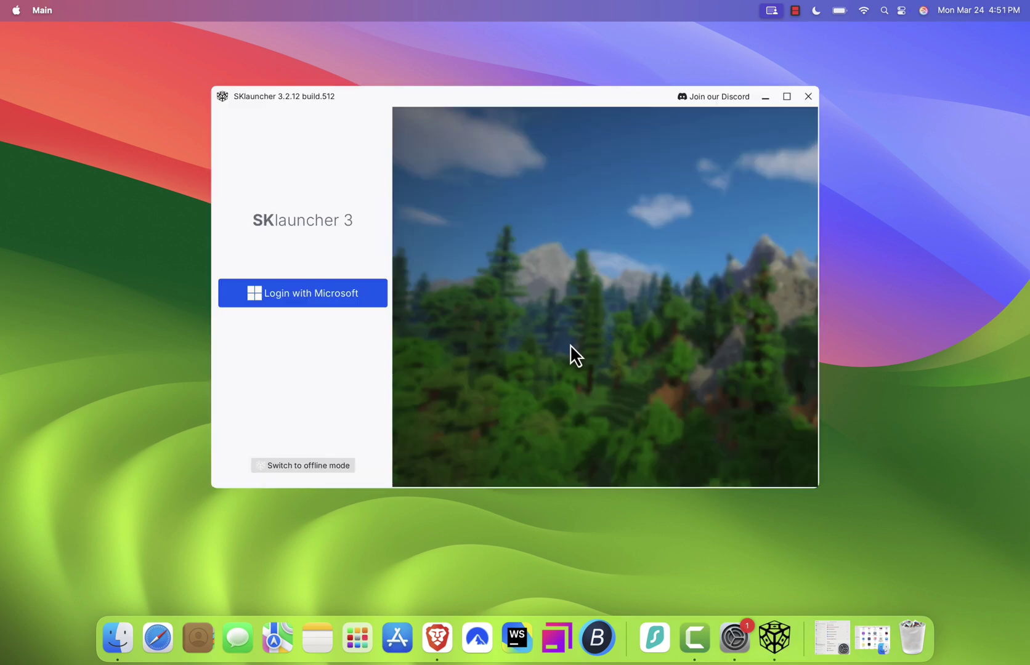
pyautogui.click(346, 299)
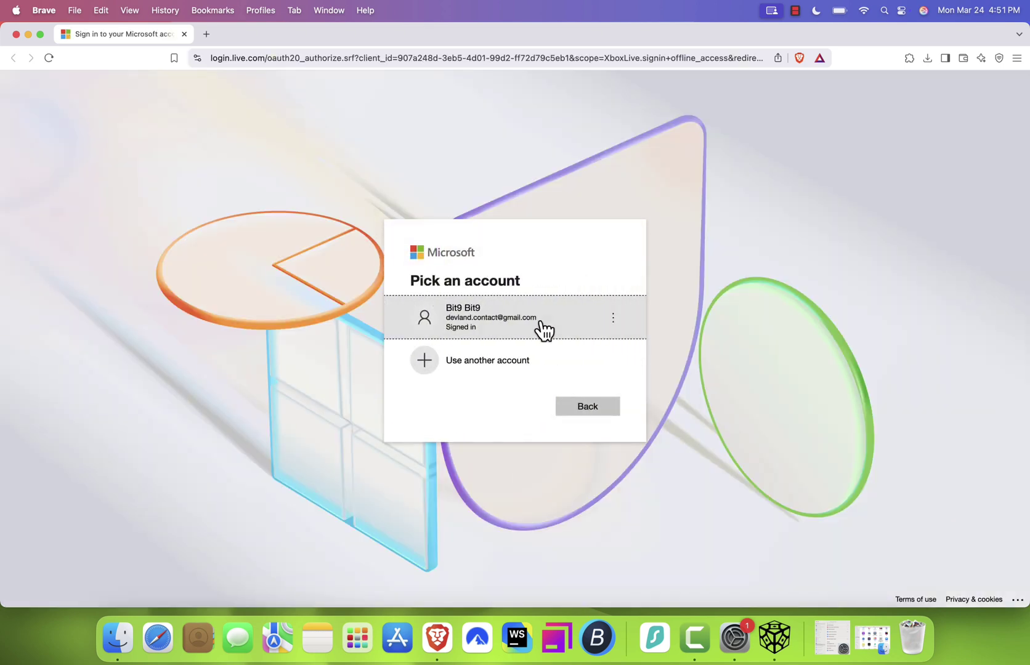
# Pick the signed-in Microsoft account, skip the passkey prompt, and close the sign-in page
pyautogui.click(543, 327)
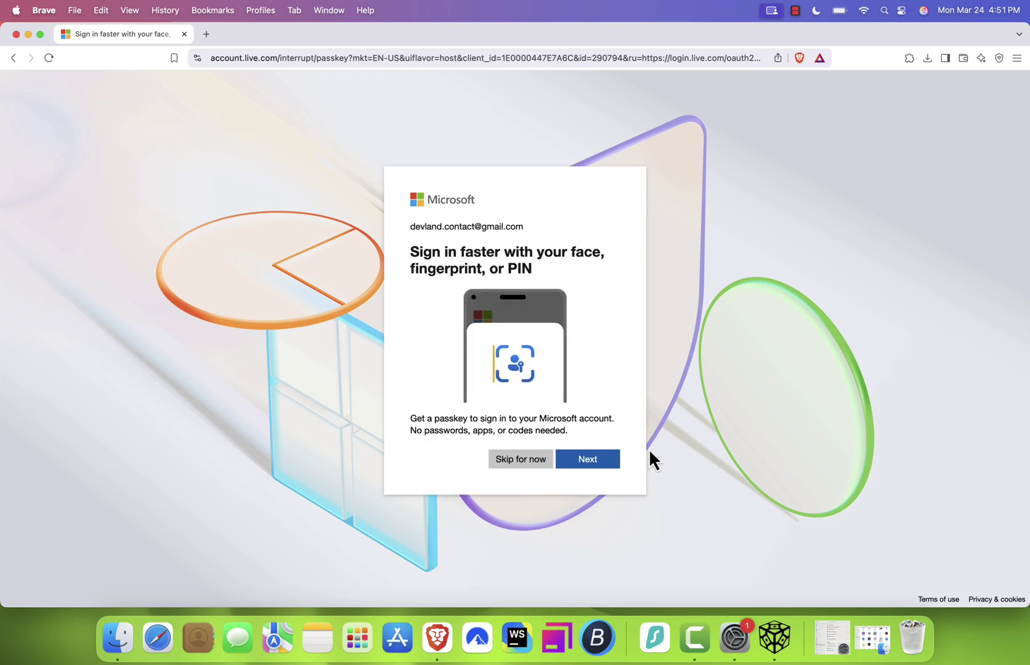
pyautogui.click(525, 466)
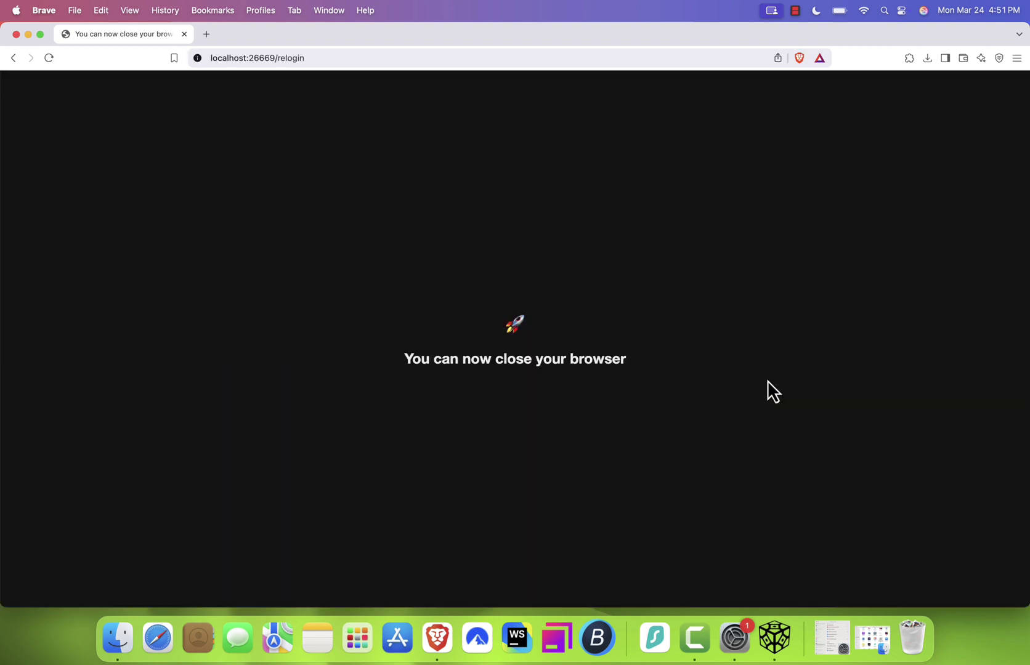
pyautogui.click(184, 34)
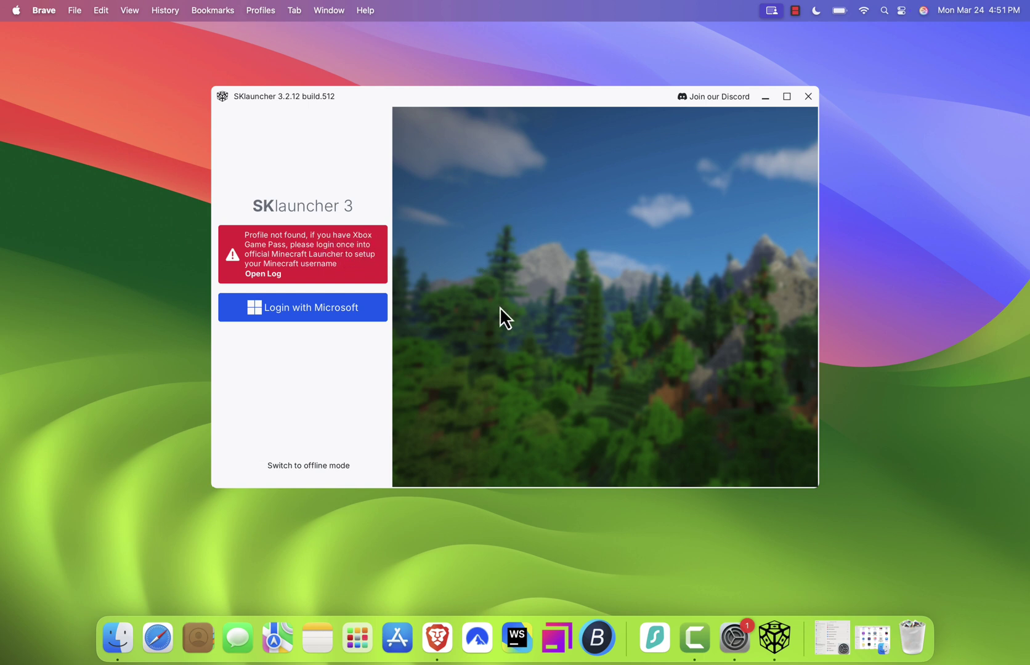
# Switch SKlauncher to offline mode and log in with an offline username
pyautogui.click(304, 465)
pyautogui.click(301, 290)
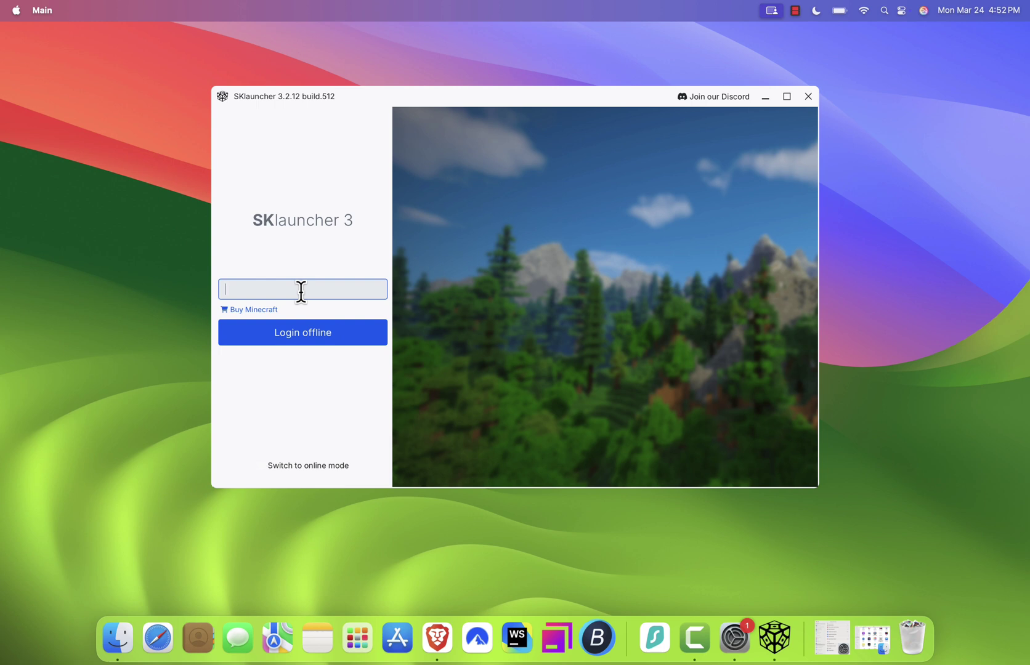
pyautogui.write('kfewkkkrw')
pyautogui.click(342, 339)
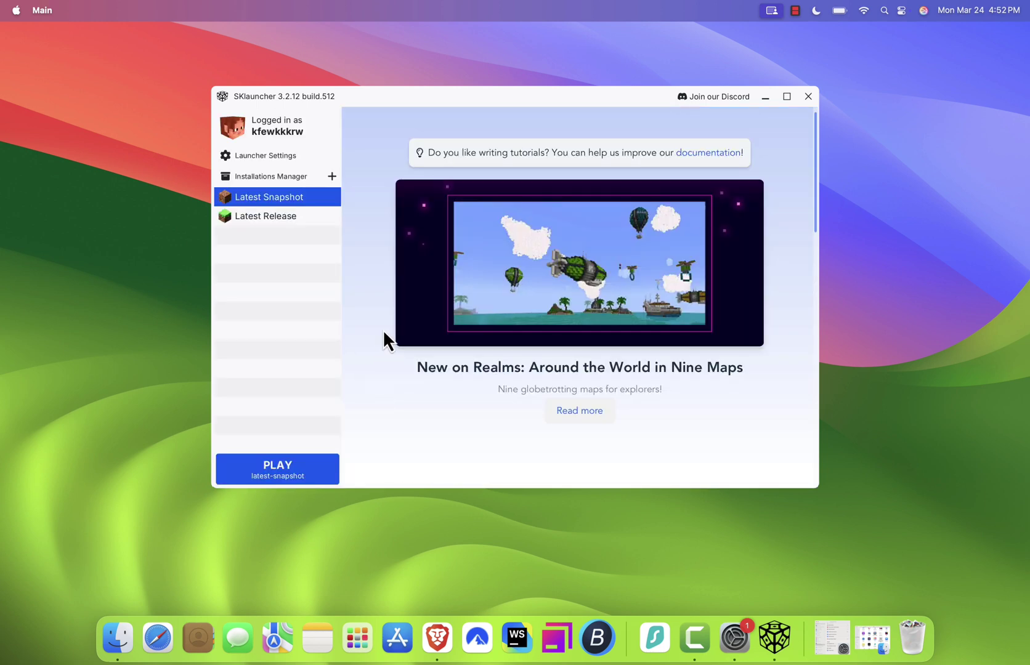
# Review the installations list, then play the Latest Snapshot, 1.21.5 Release Candidate 2
pyautogui.click(281, 176)
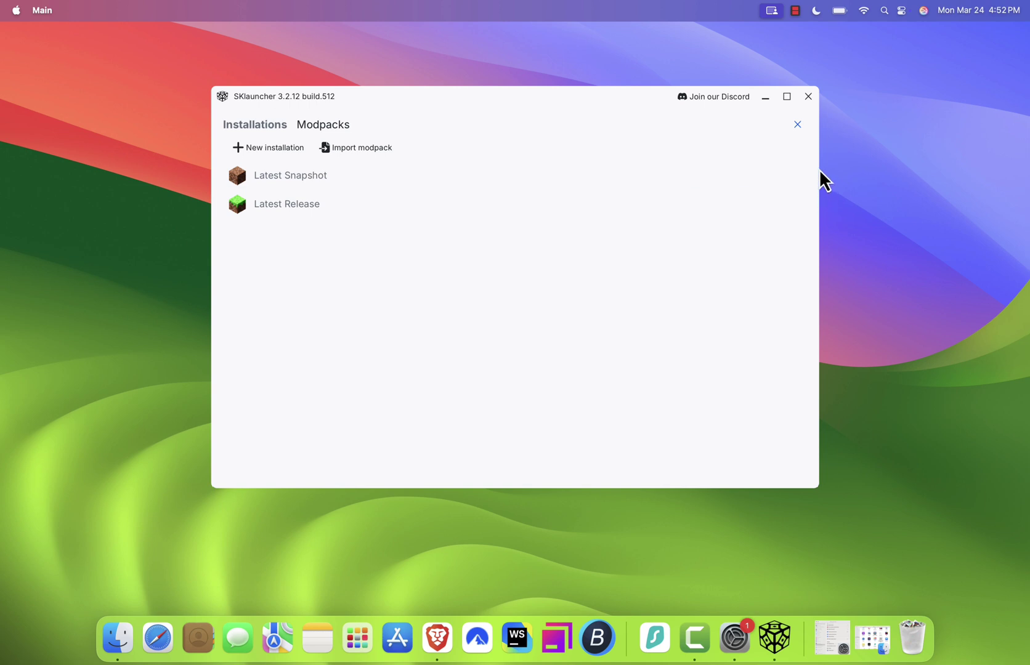
pyautogui.click(798, 126)
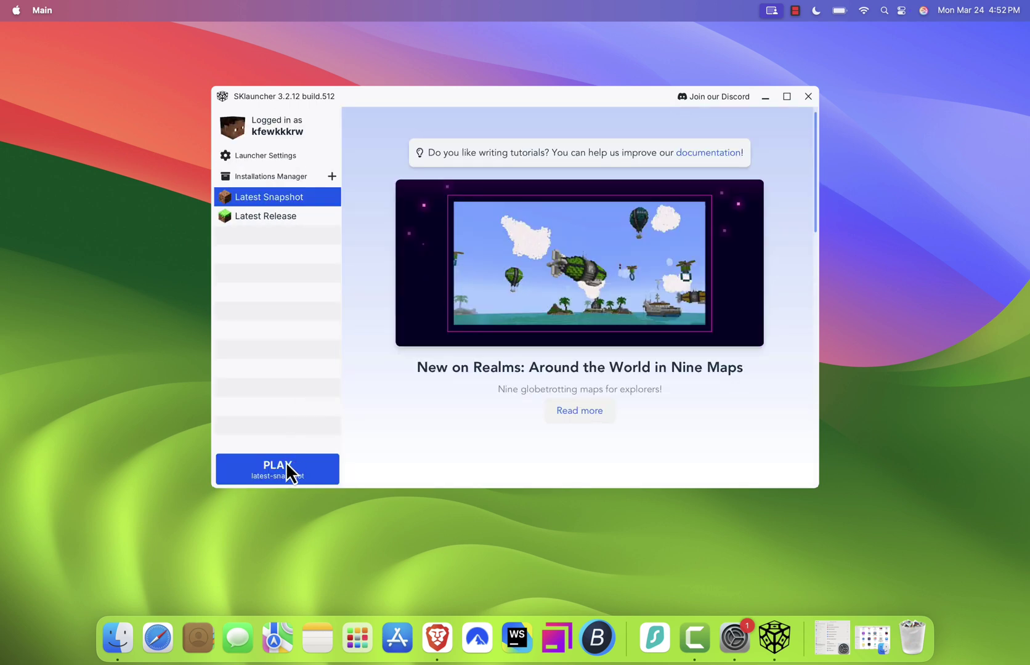
pyautogui.click(278, 477)
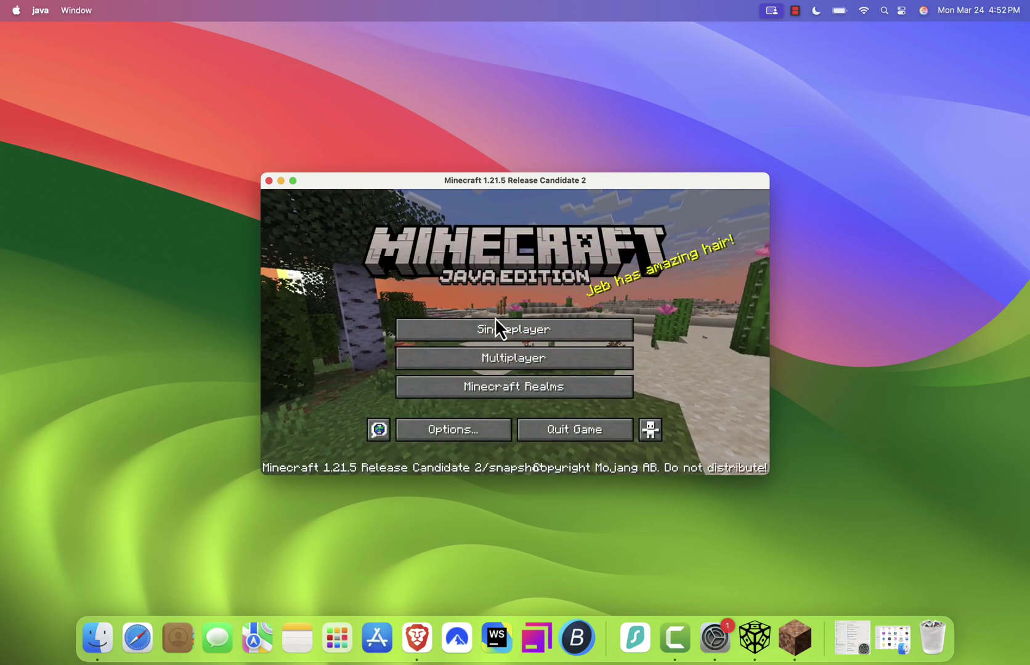
# From Singleplayer, create 'New World' in Creative mode with commands on and start generating it
pyautogui.click(530, 331)
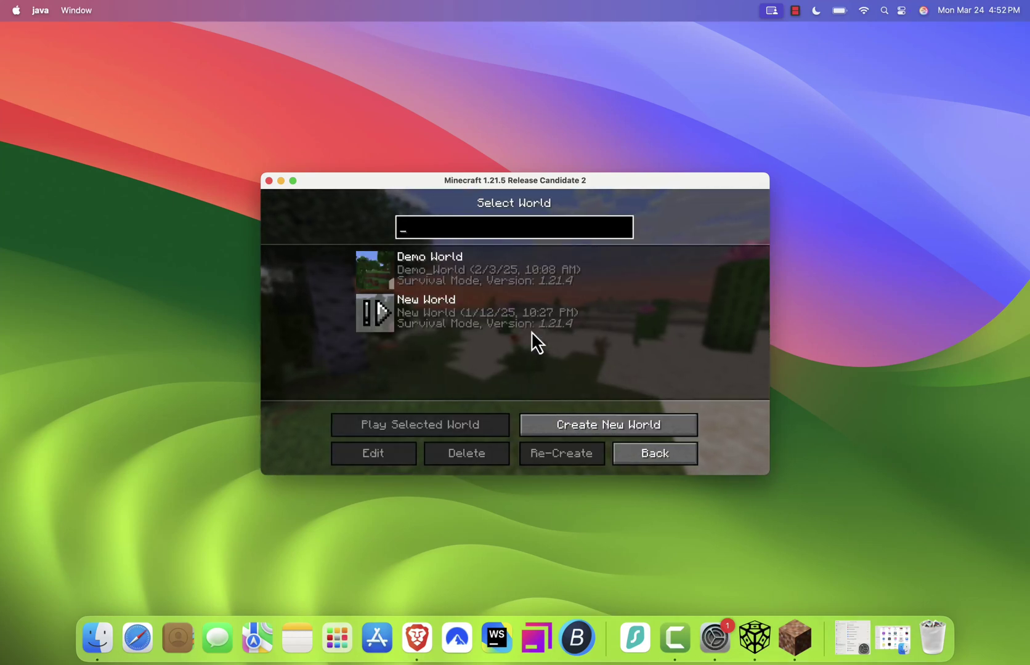
pyautogui.write('test')
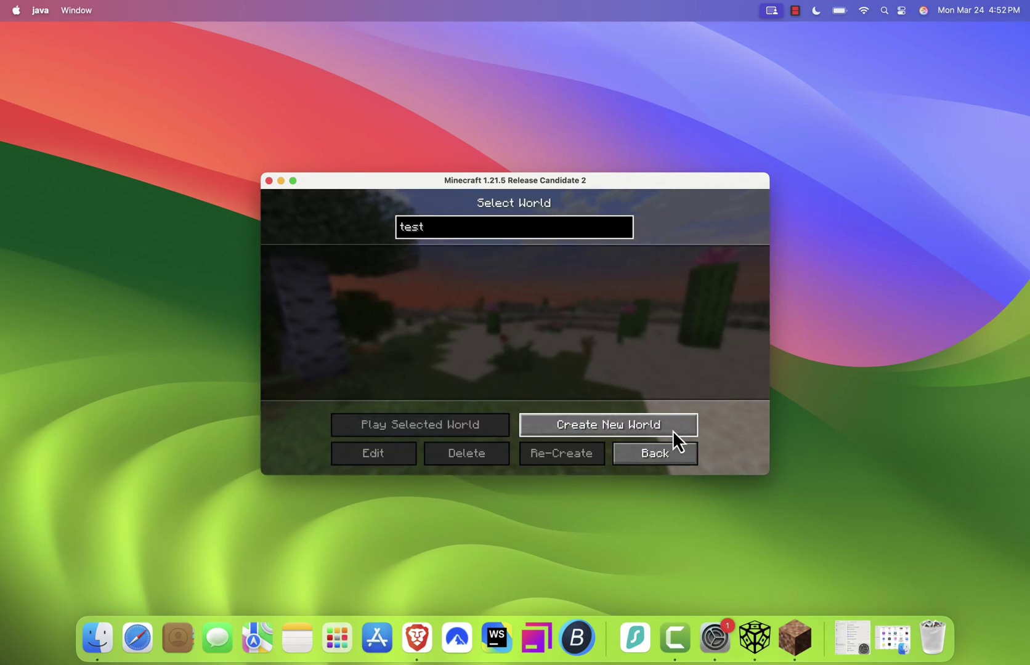
pyautogui.click(671, 429)
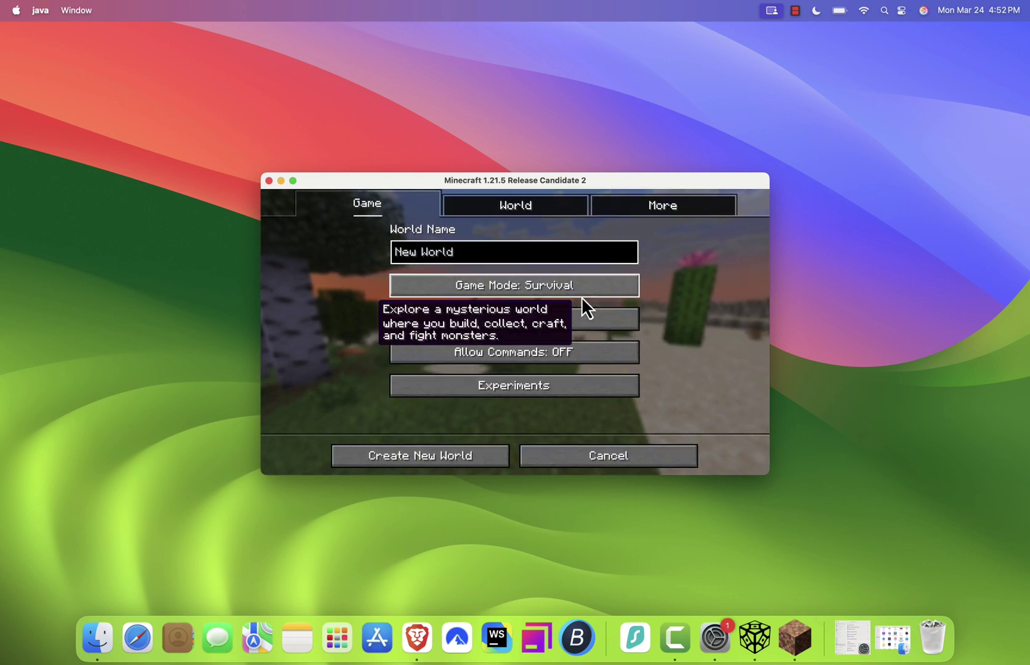
pyautogui.click(572, 289)
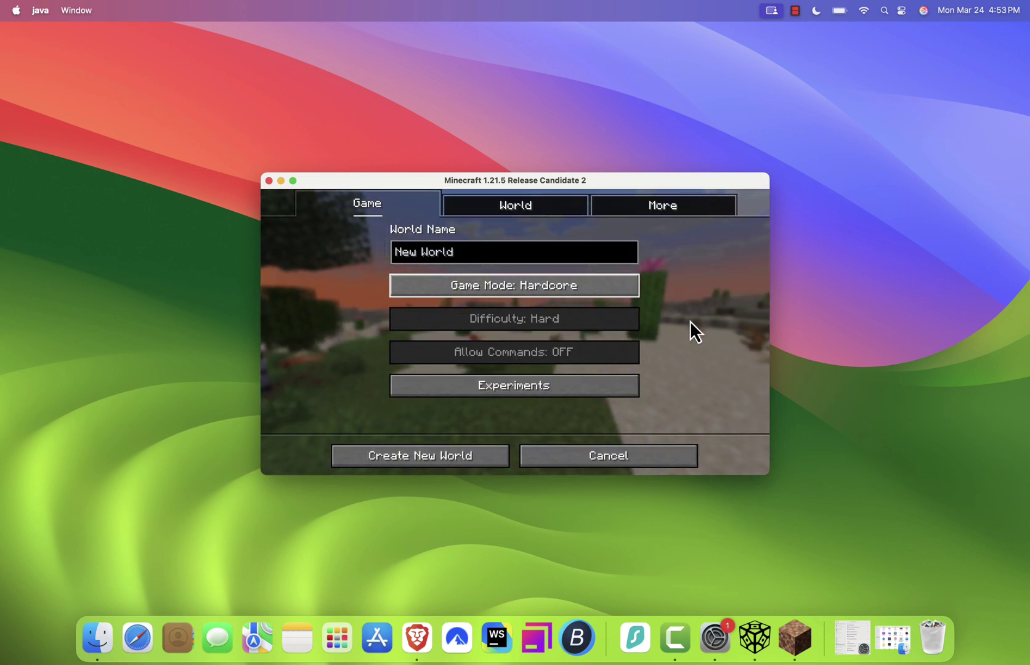
pyautogui.click(613, 286)
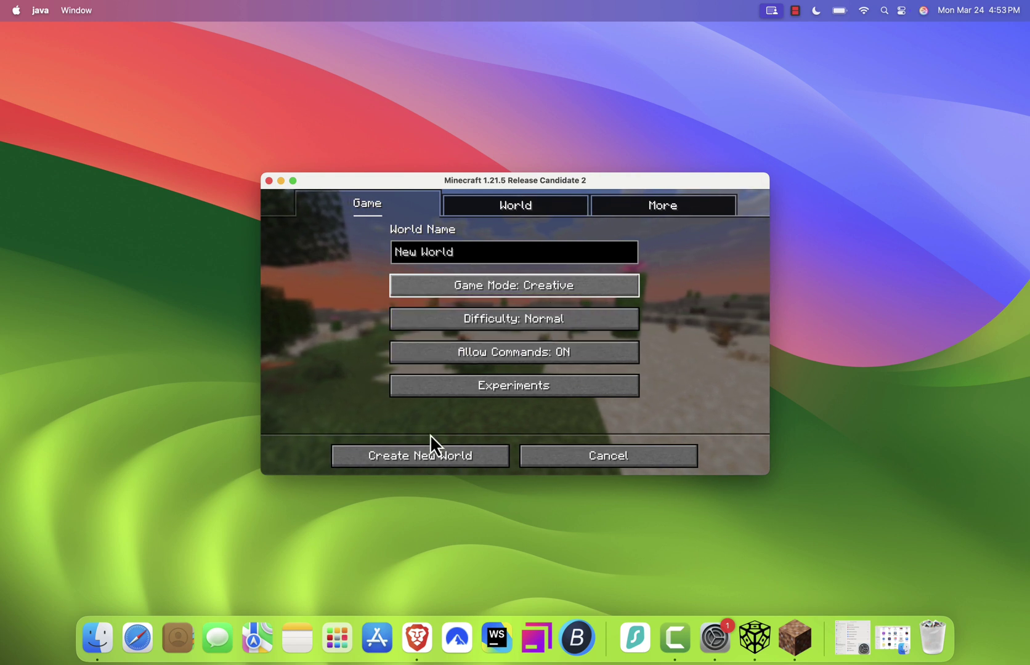
pyautogui.click(423, 453)
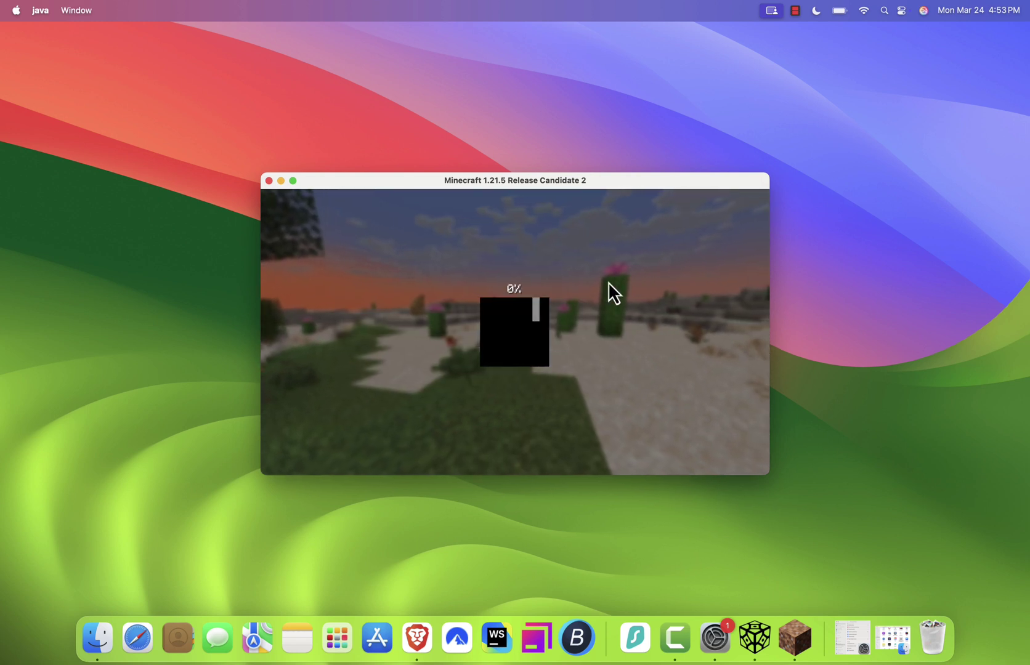